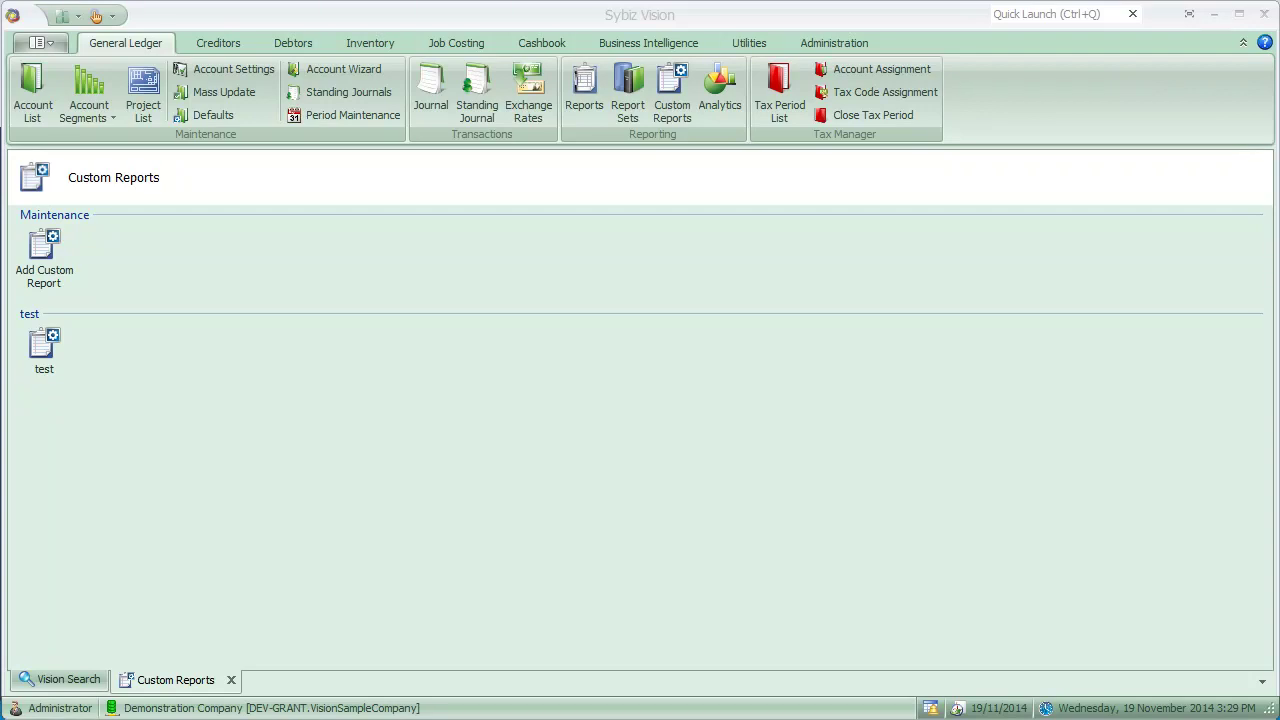
# Step: Add a new General Ledger custom report with the report name, report group and tooltip text all set to test1
pyautogui.click(673, 92)
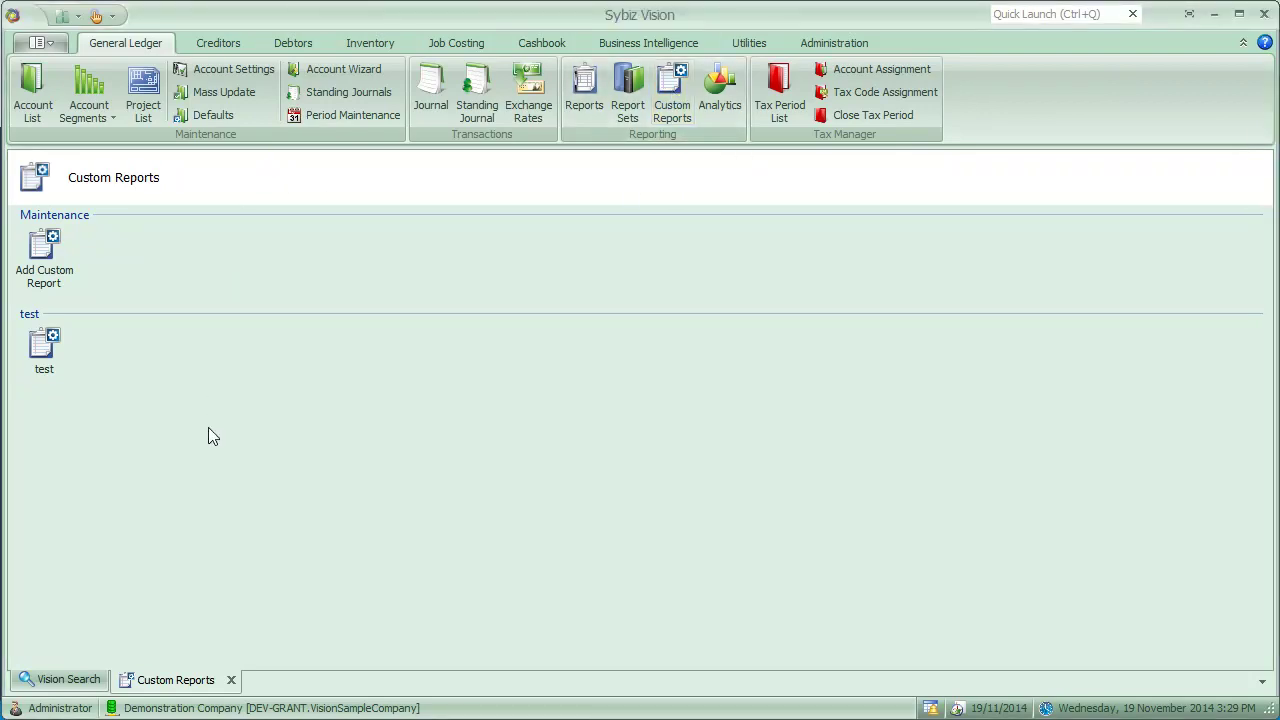
pyautogui.click(42, 272)
pyautogui.click(42, 272)
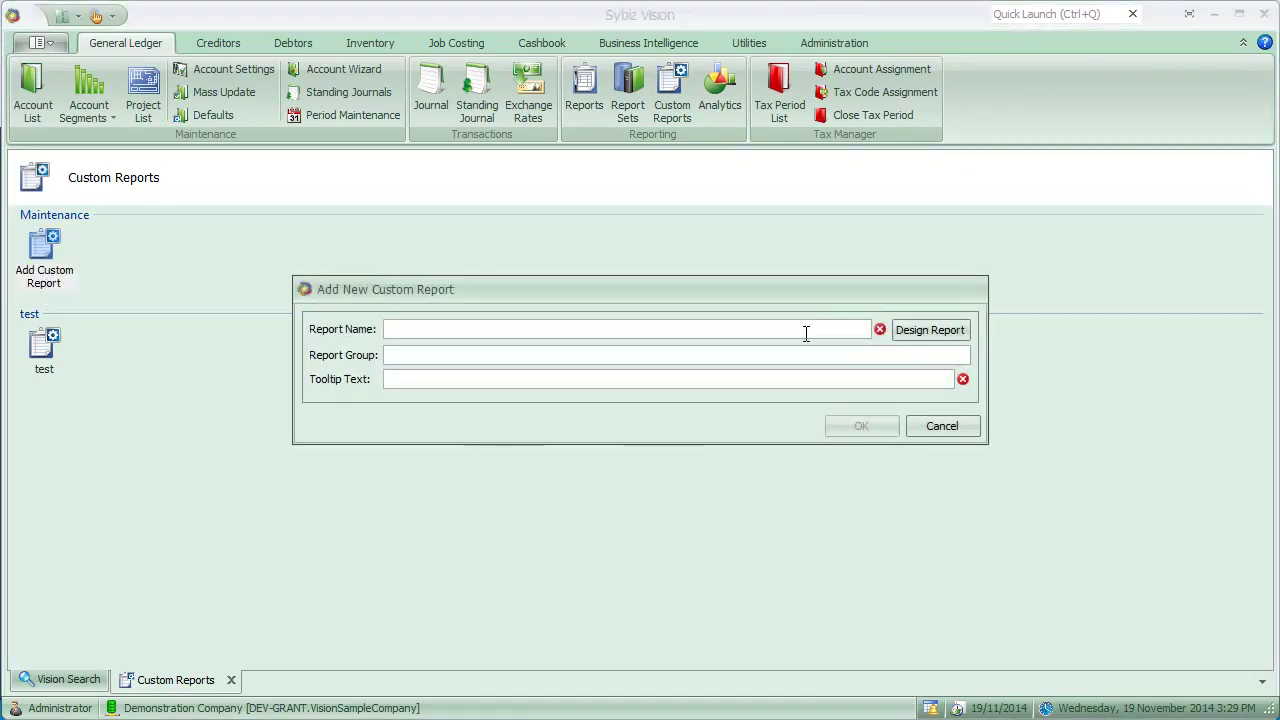
pyautogui.write('test1')
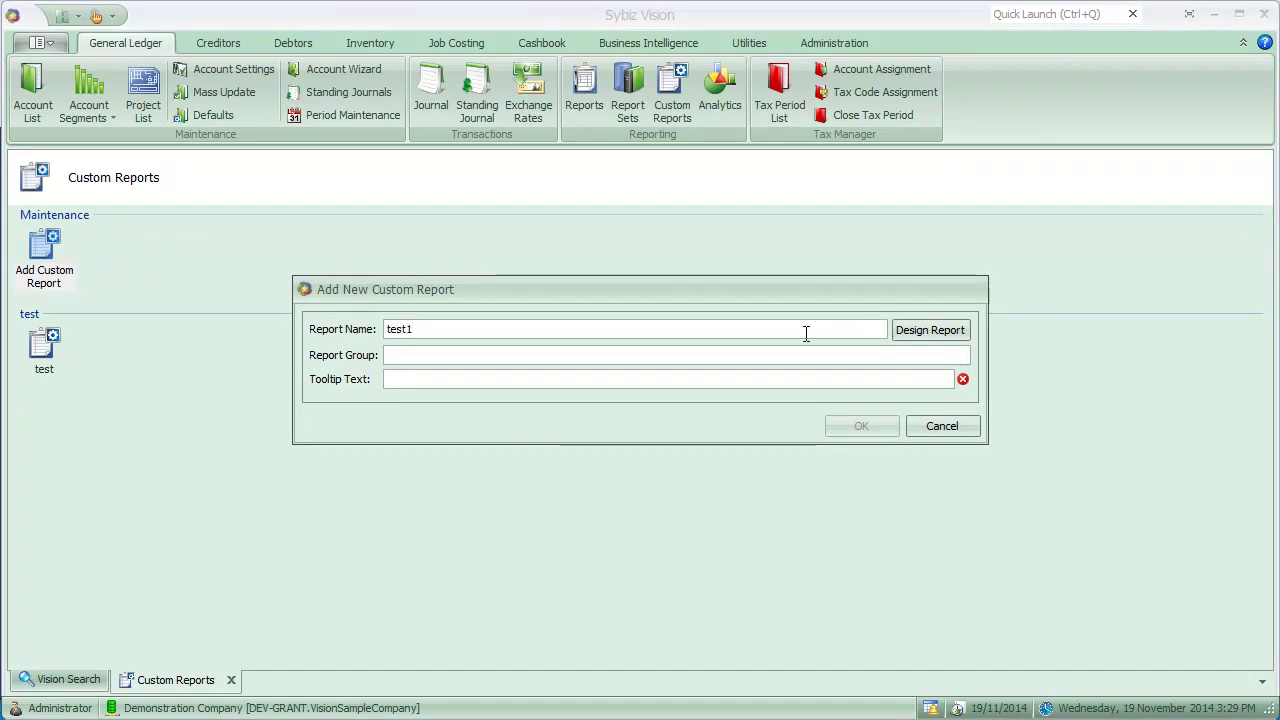
pyautogui.press('Tab')
pyautogui.write('test1')
pyautogui.press('Tab')
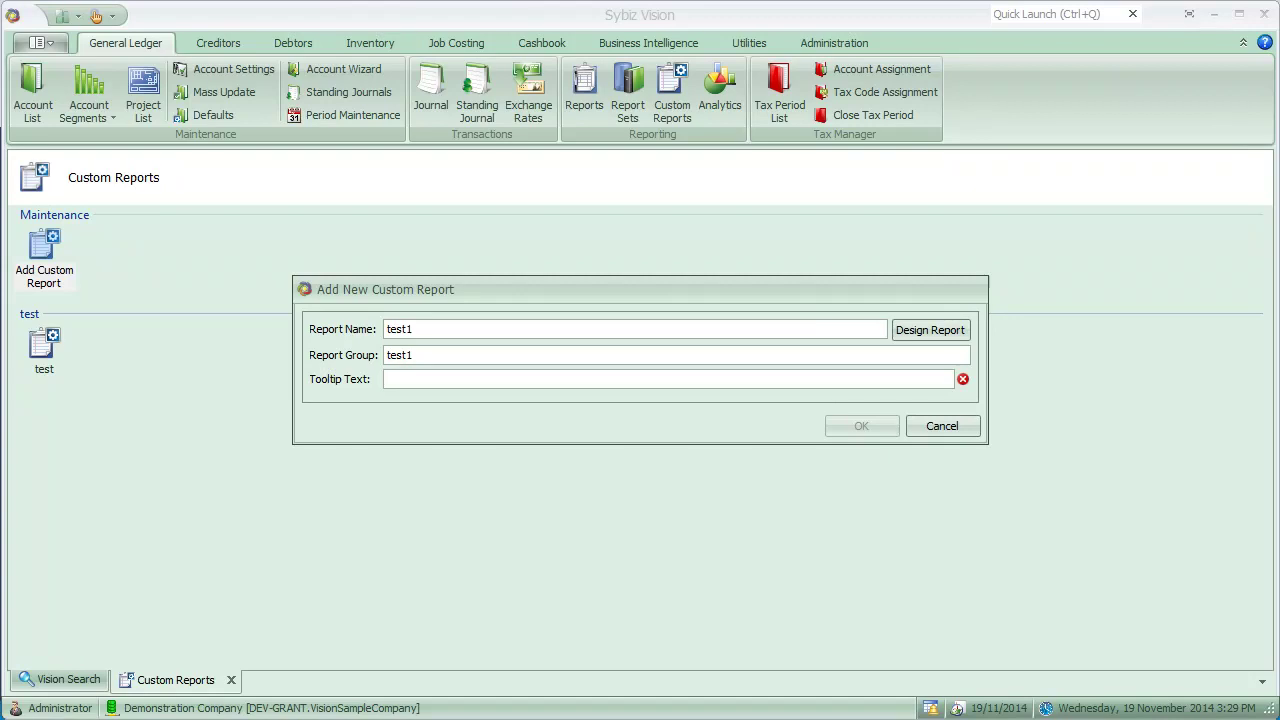
pyautogui.write('test1')
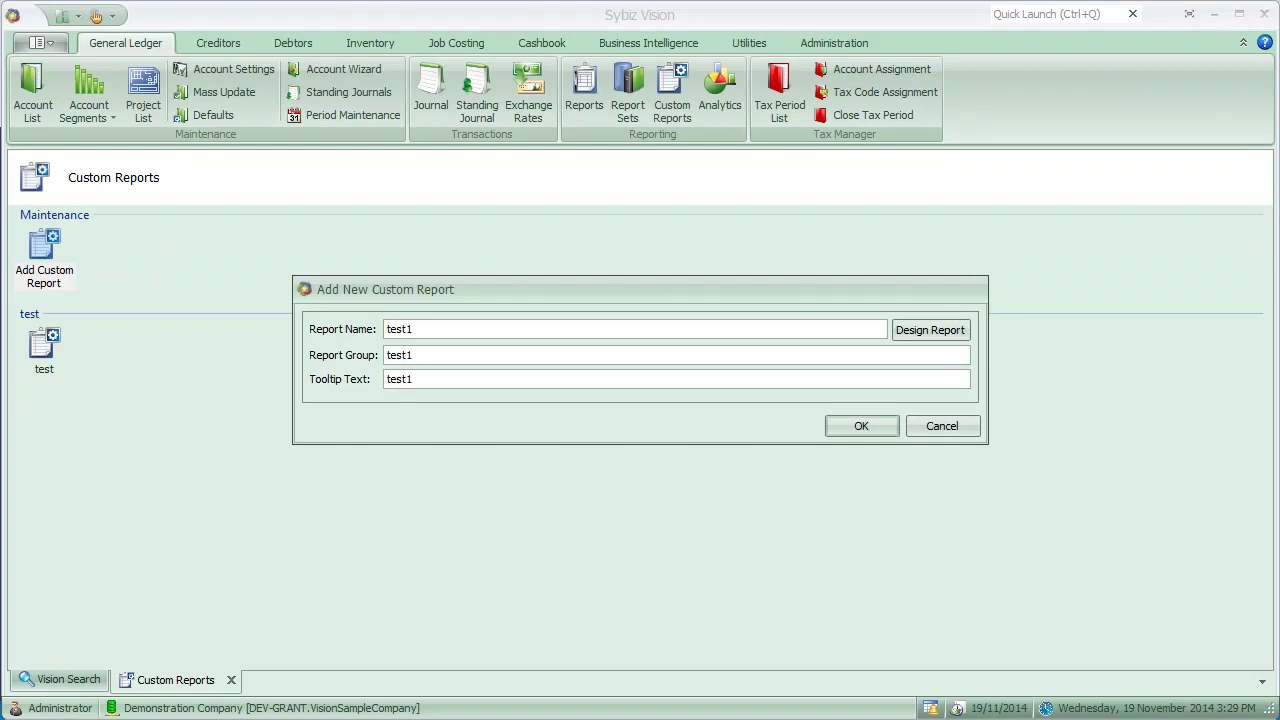
# Step: Start designing the new report as a data-bound report
pyautogui.click(946, 330)
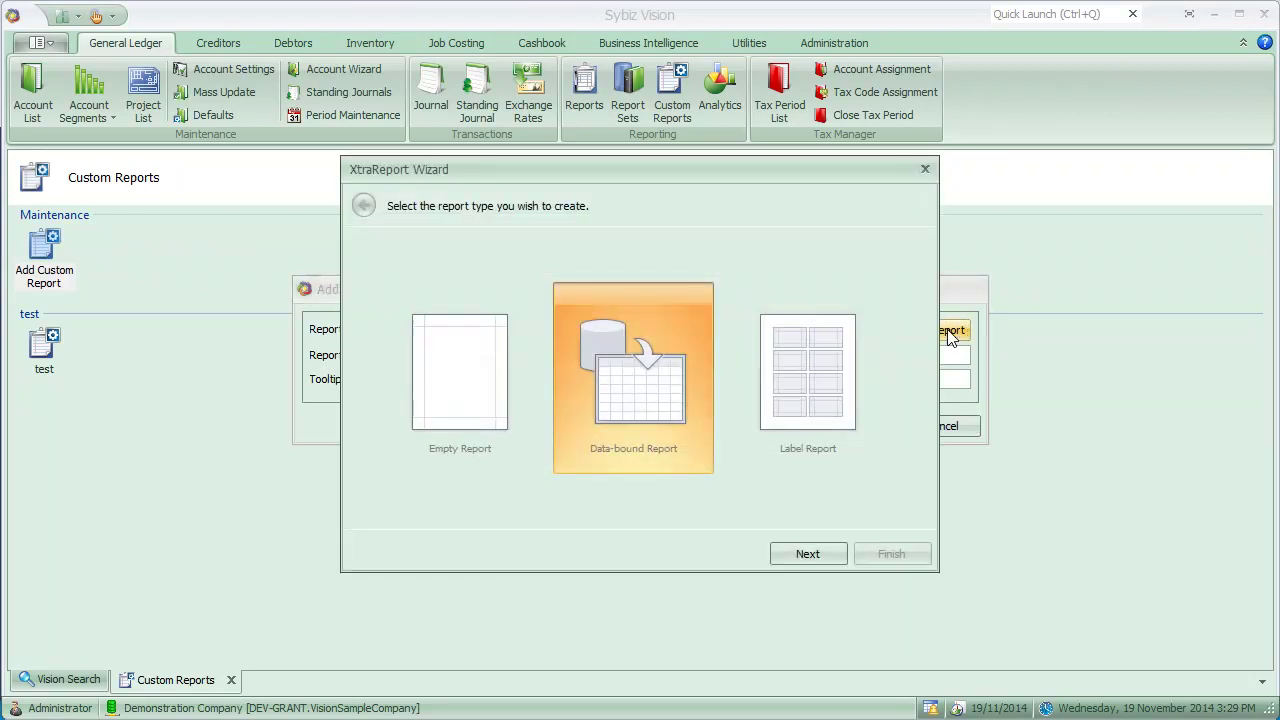
pyautogui.moveTo(643, 167); pyautogui.dragTo(568, 197)
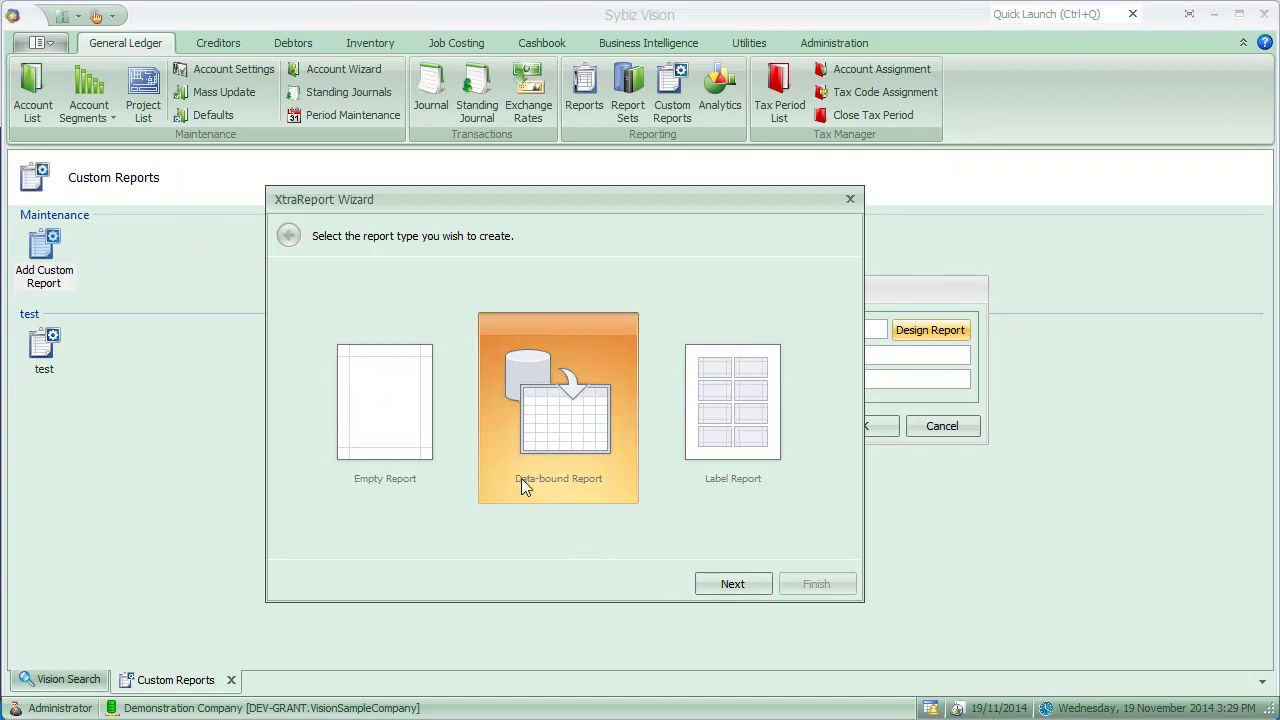
pyautogui.click(733, 584)
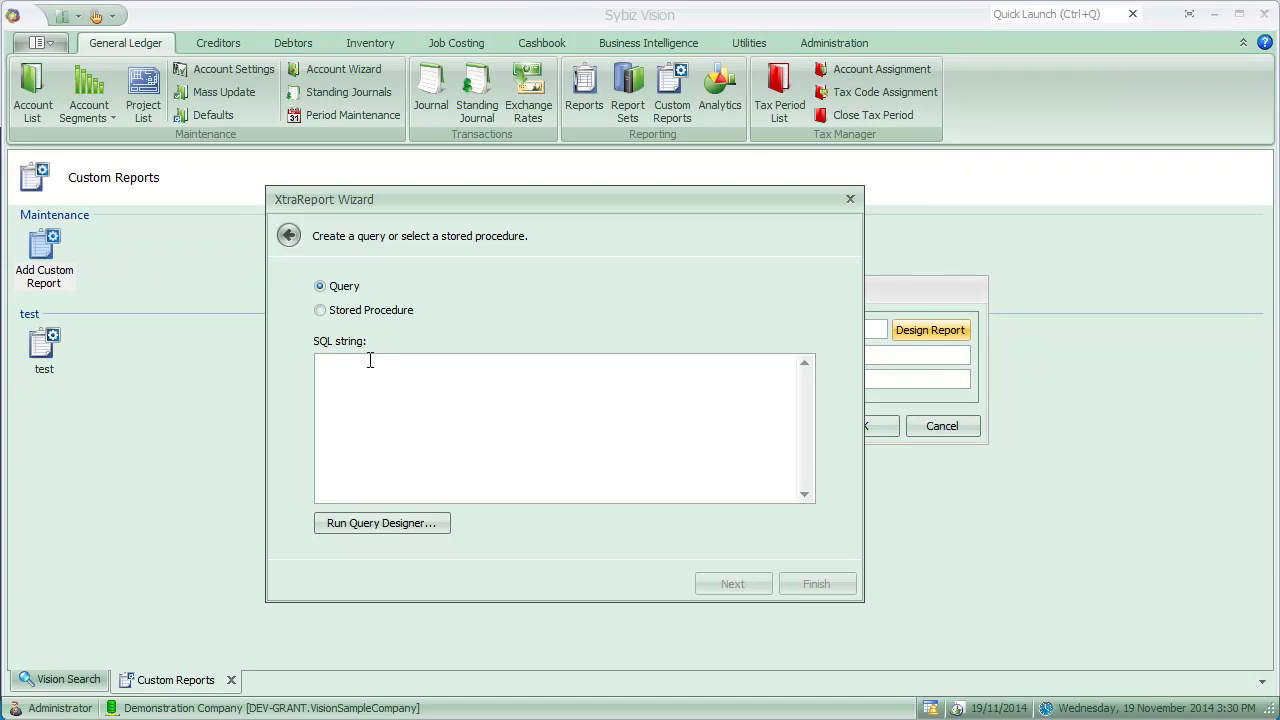
pyautogui.write('select * from dr.Custo')
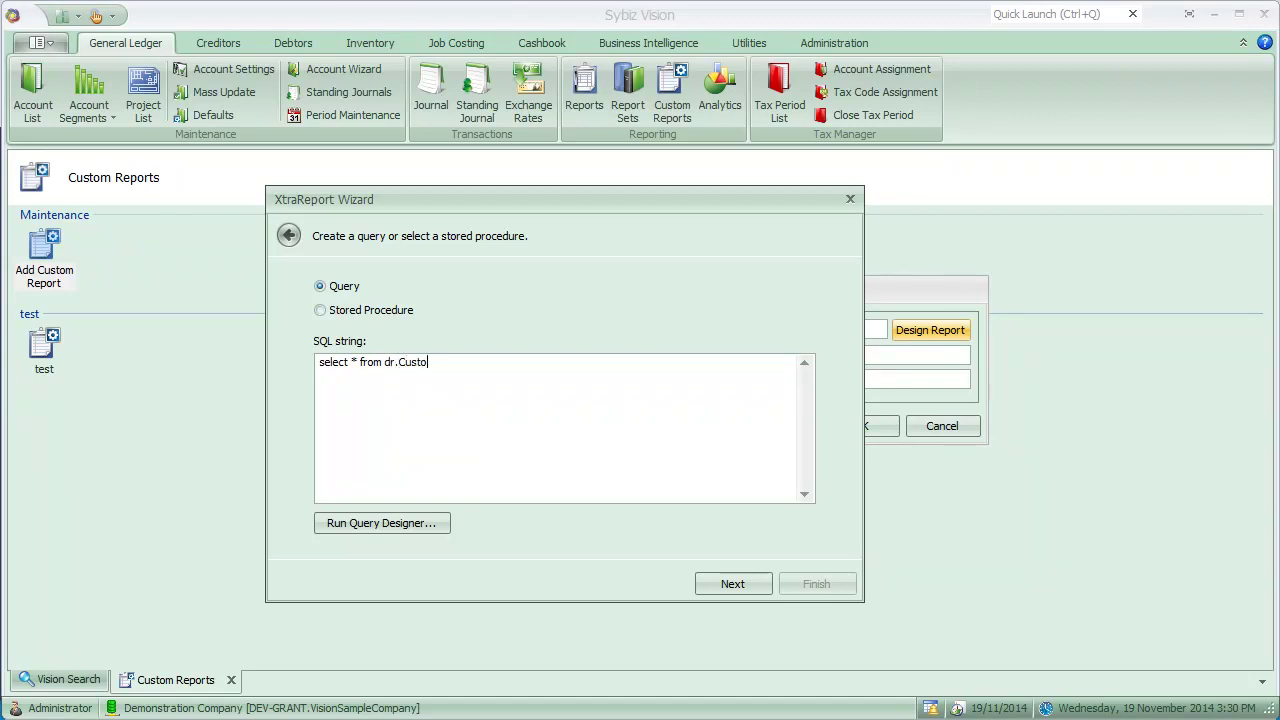
pyautogui.write('merExpanded')
pyautogui.write('where groupid = ')
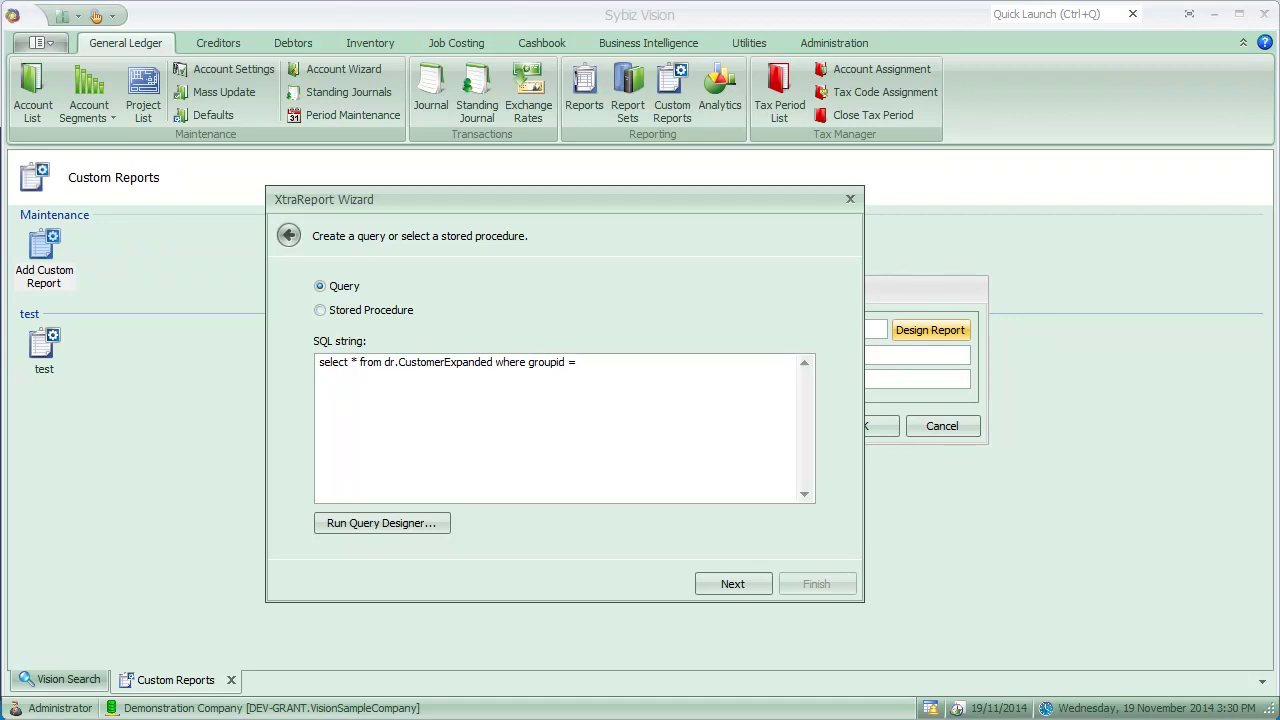
pyautogui.write('1')
pyautogui.press('BackSpace')
pyautogui.write('@groupid')
pyautogui.click(745, 584)
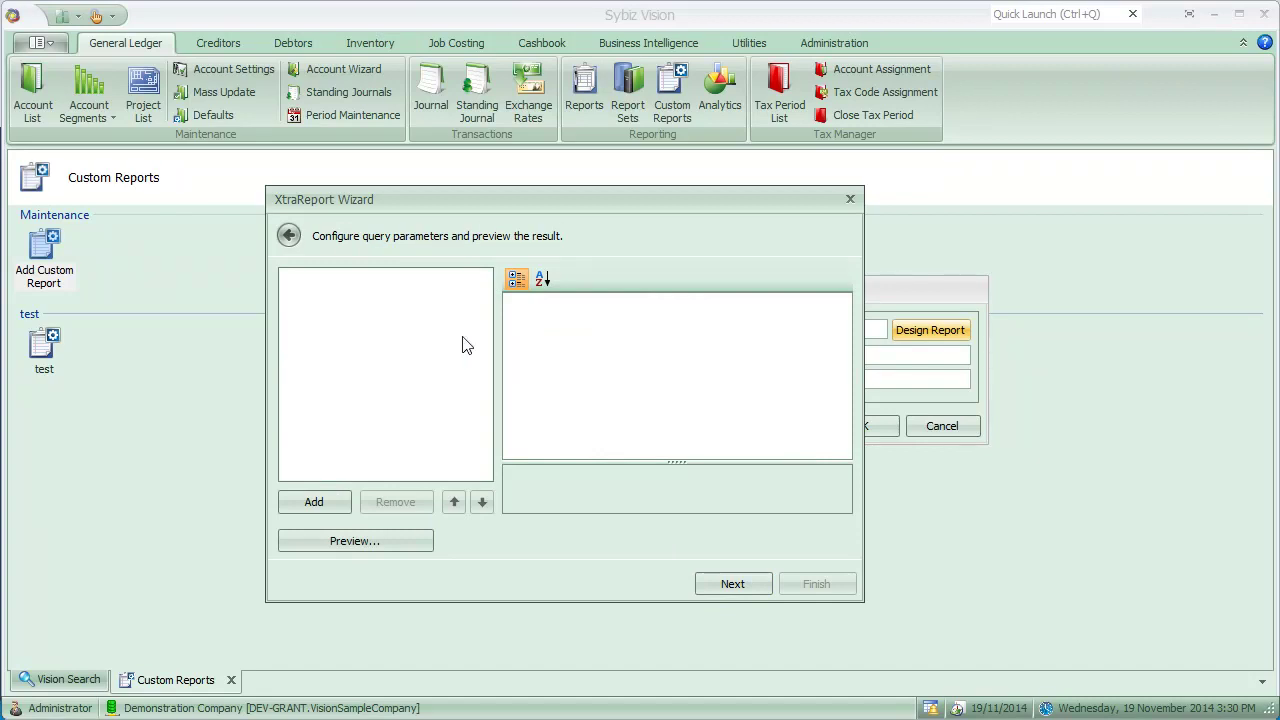
pyautogui.click(316, 500)
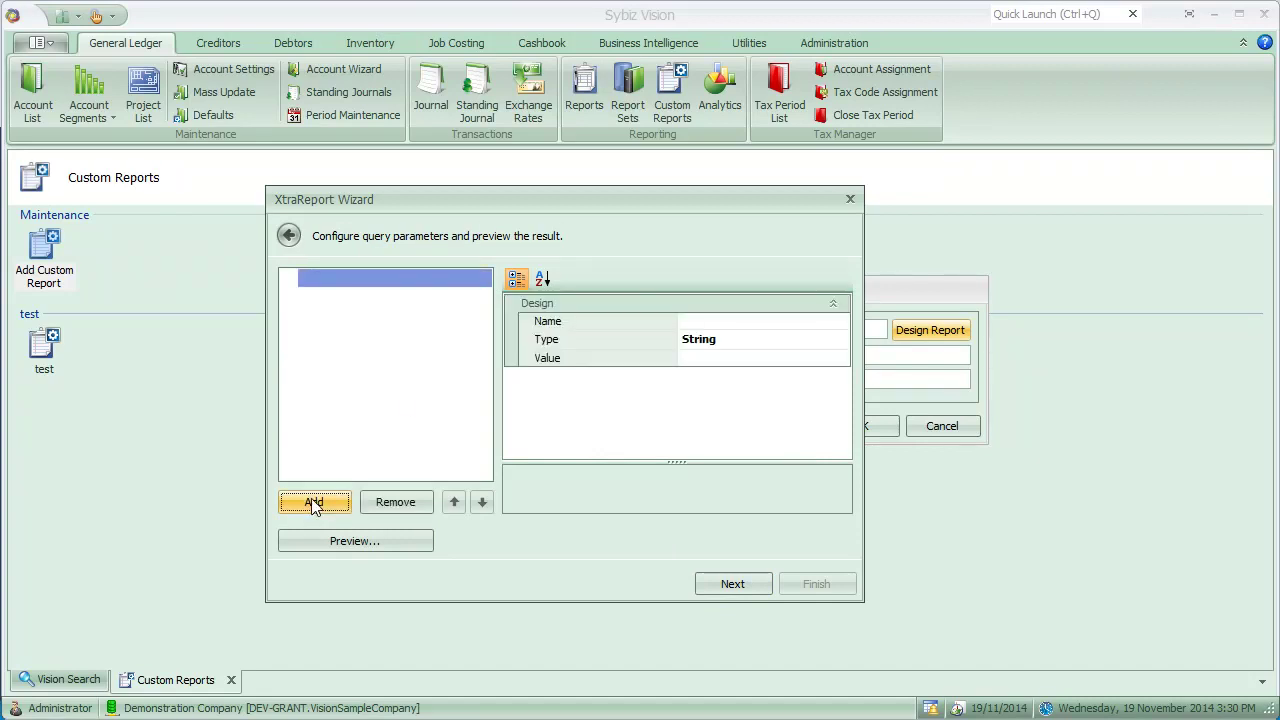
pyautogui.click(729, 325)
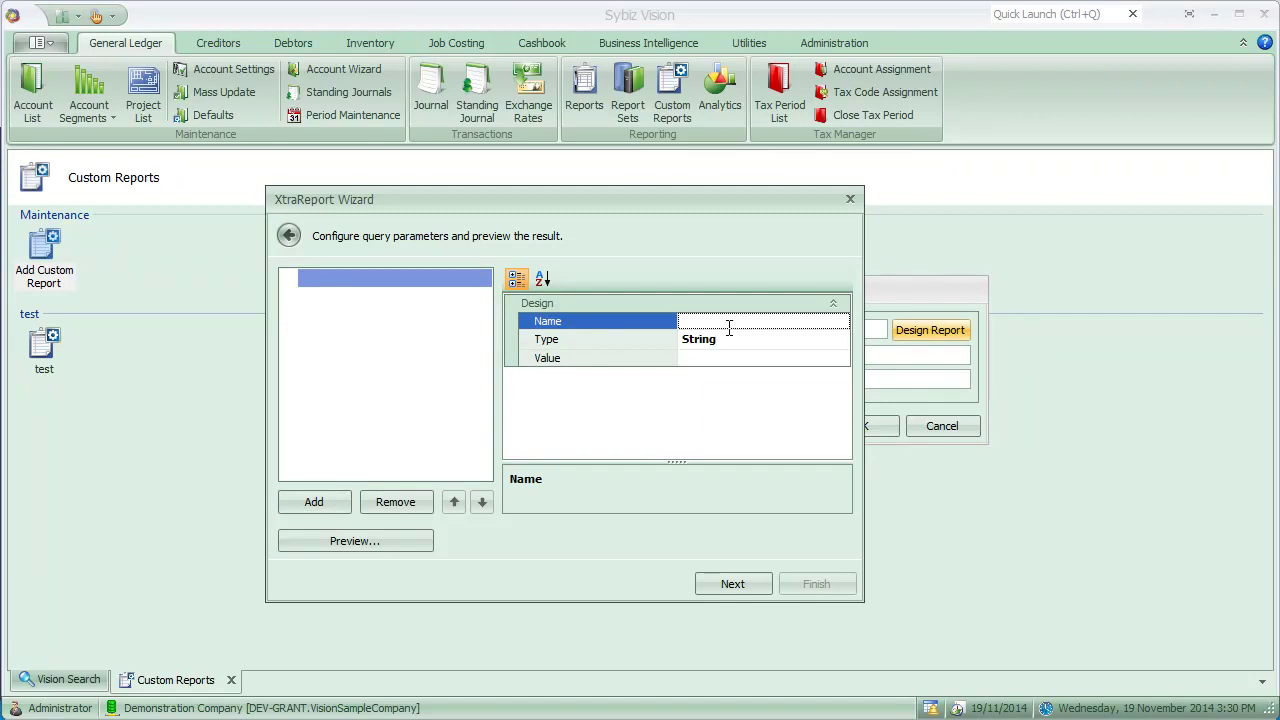
pyautogui.write('@groupid')
pyautogui.click(834, 343)
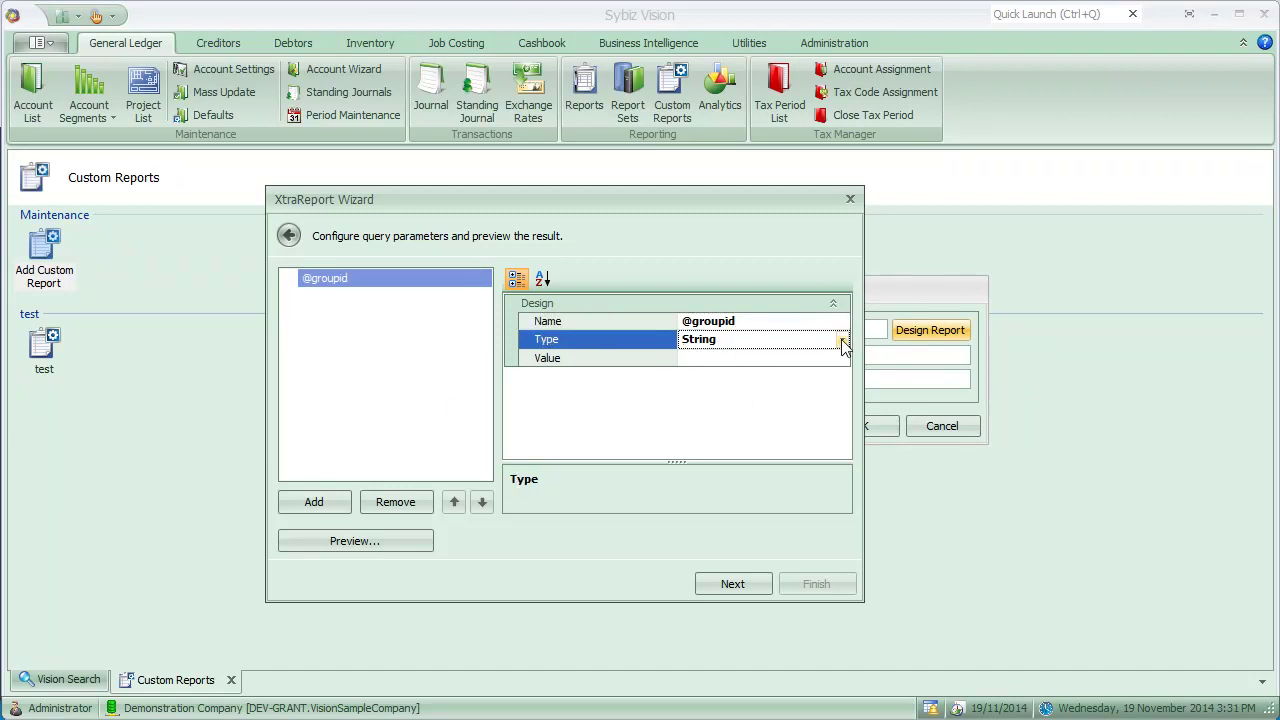
pyautogui.click(843, 342)
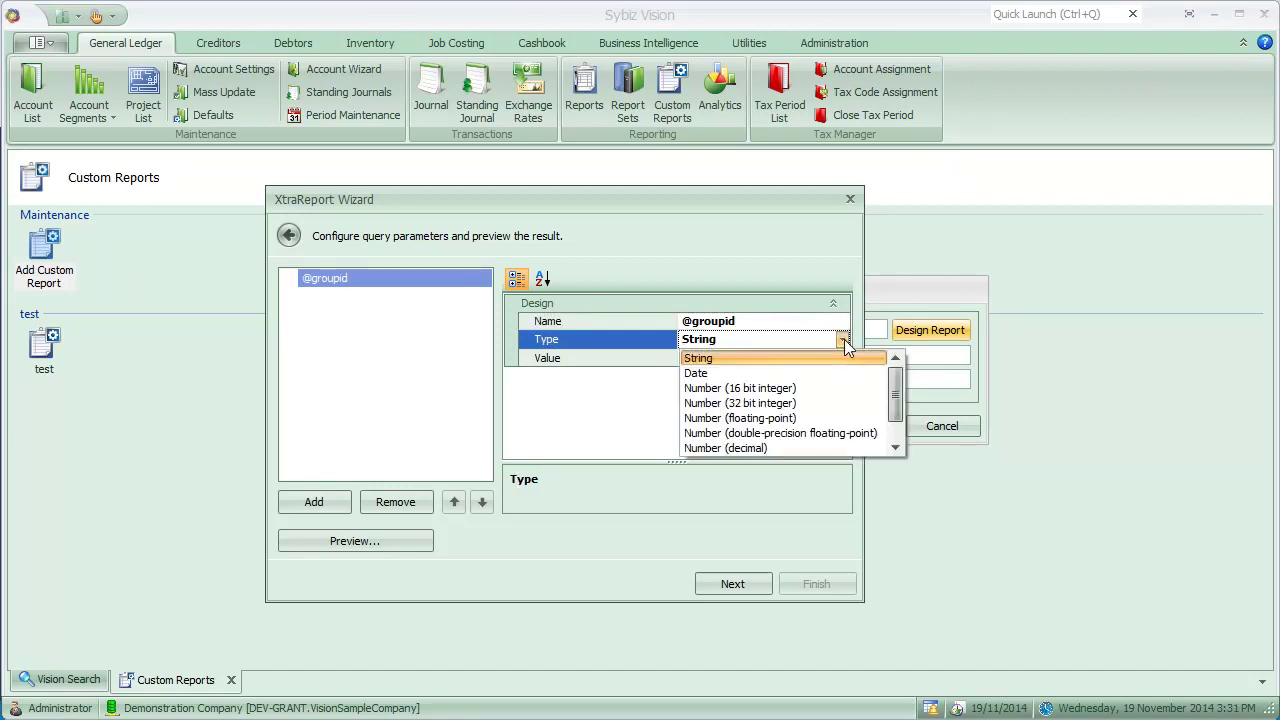
pyautogui.click(770, 405)
pyautogui.click(688, 358)
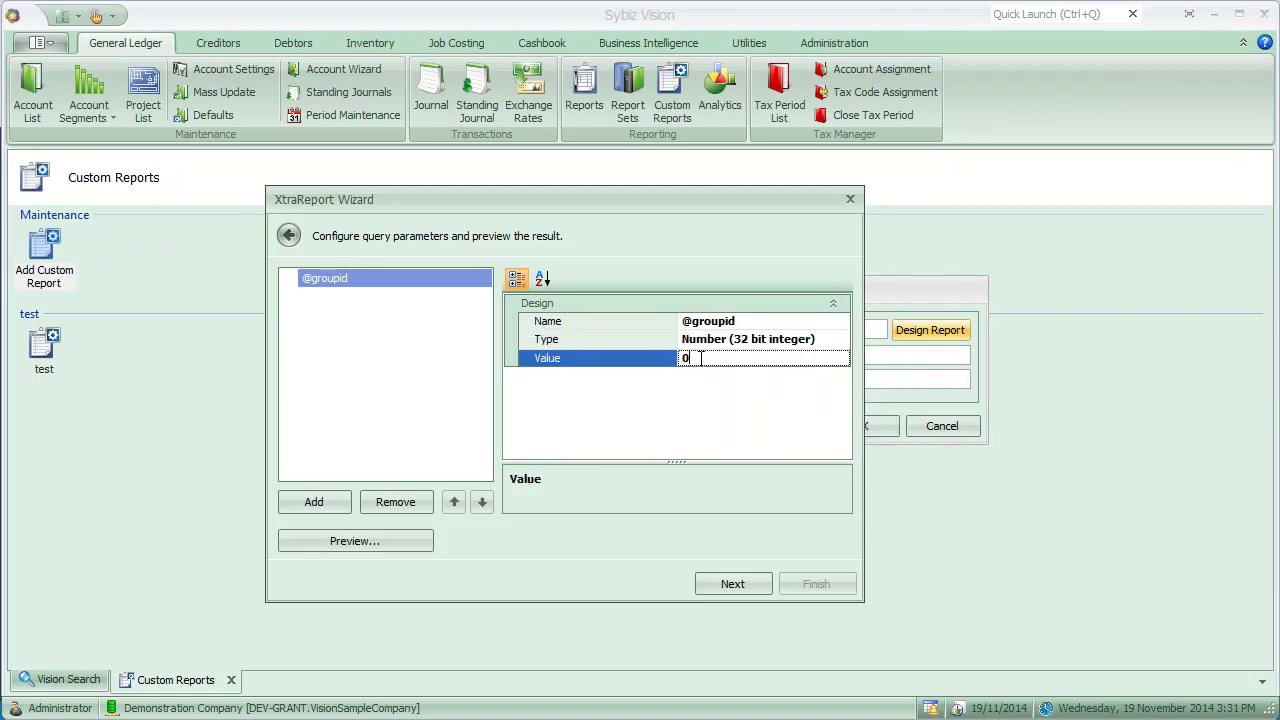
pyautogui.write('1')
pyautogui.click(384, 543)
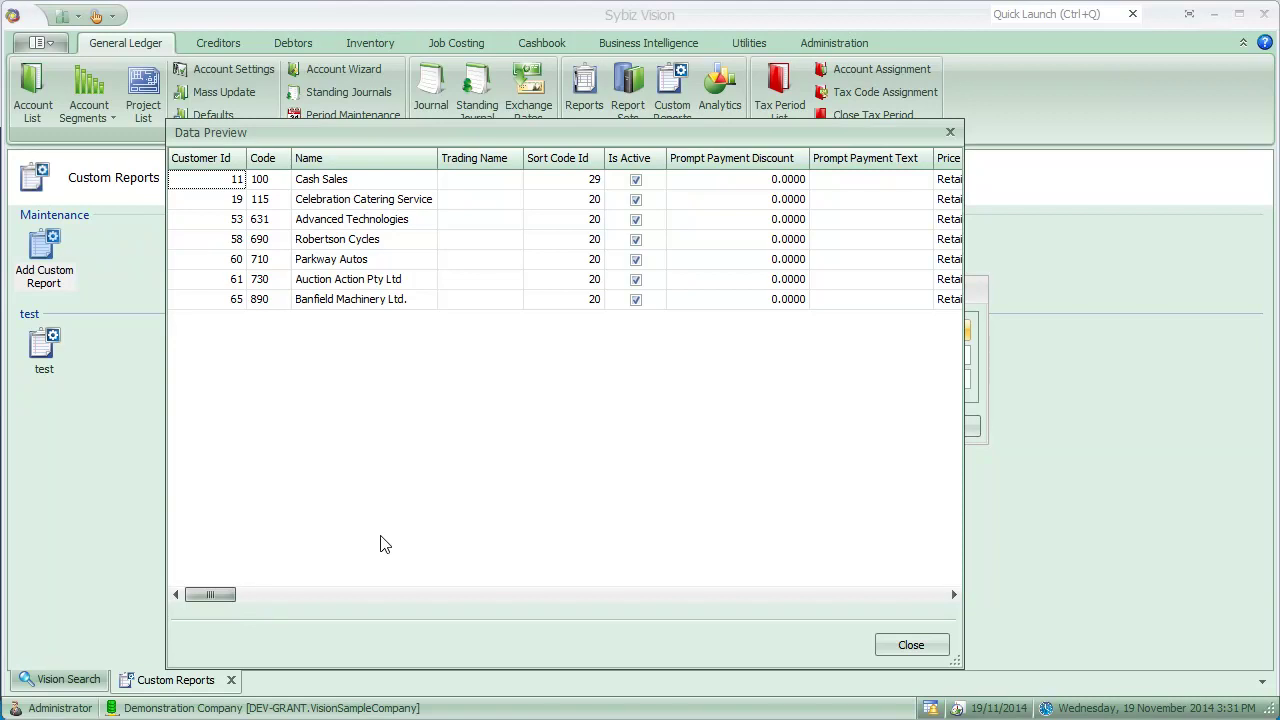
pyautogui.click(911, 645)
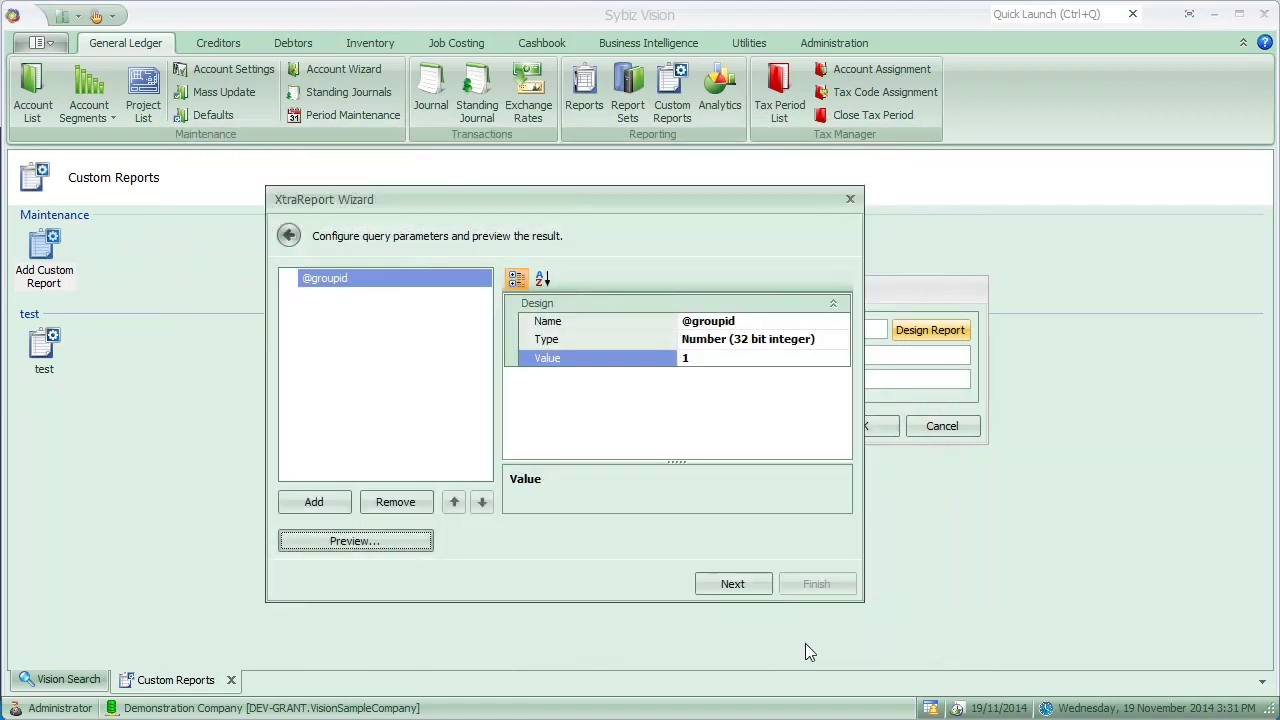
pyautogui.click(688, 359)
pyautogui.write('2')
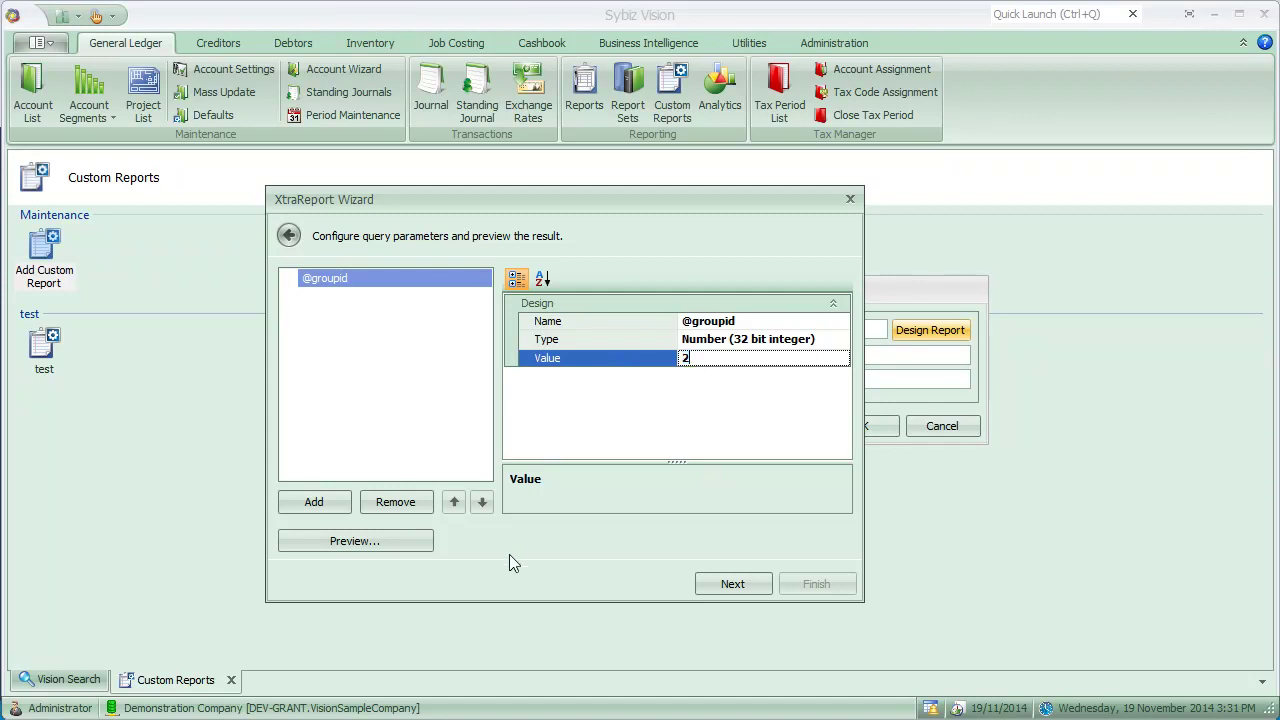
pyautogui.click(410, 541)
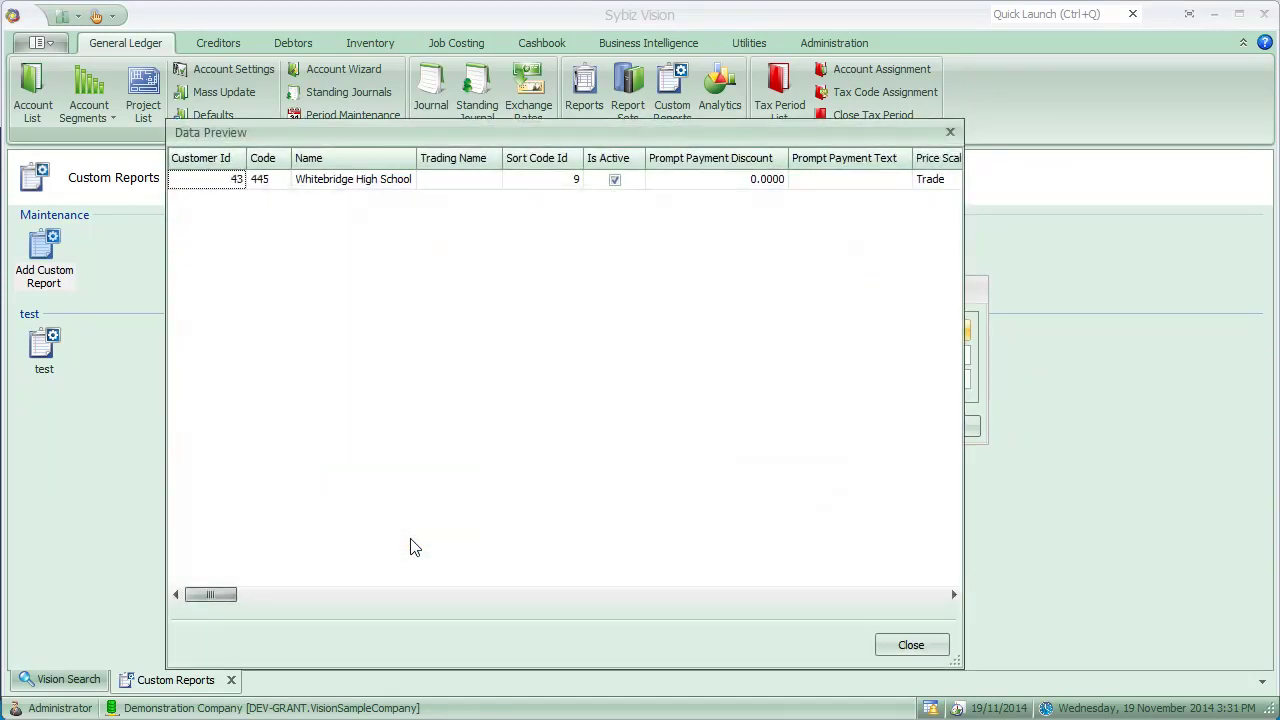
pyautogui.click(911, 647)
pyautogui.click(700, 365)
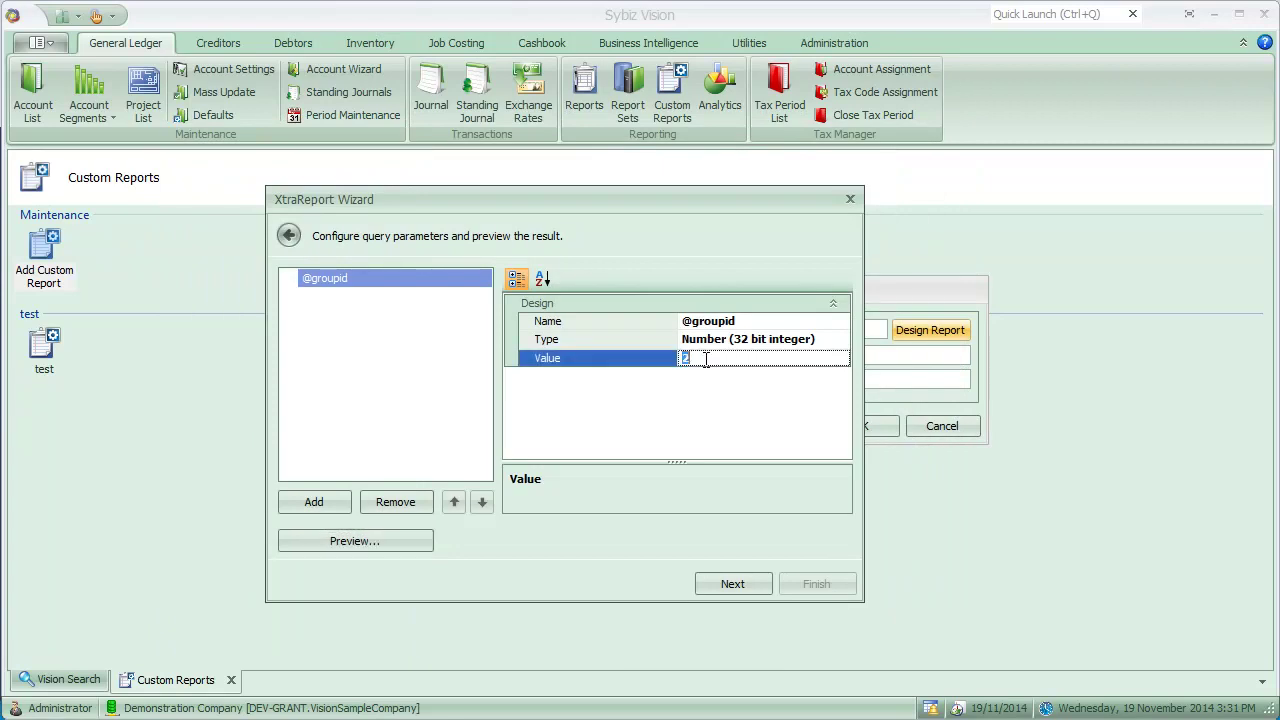
pyautogui.press('BackSpace')
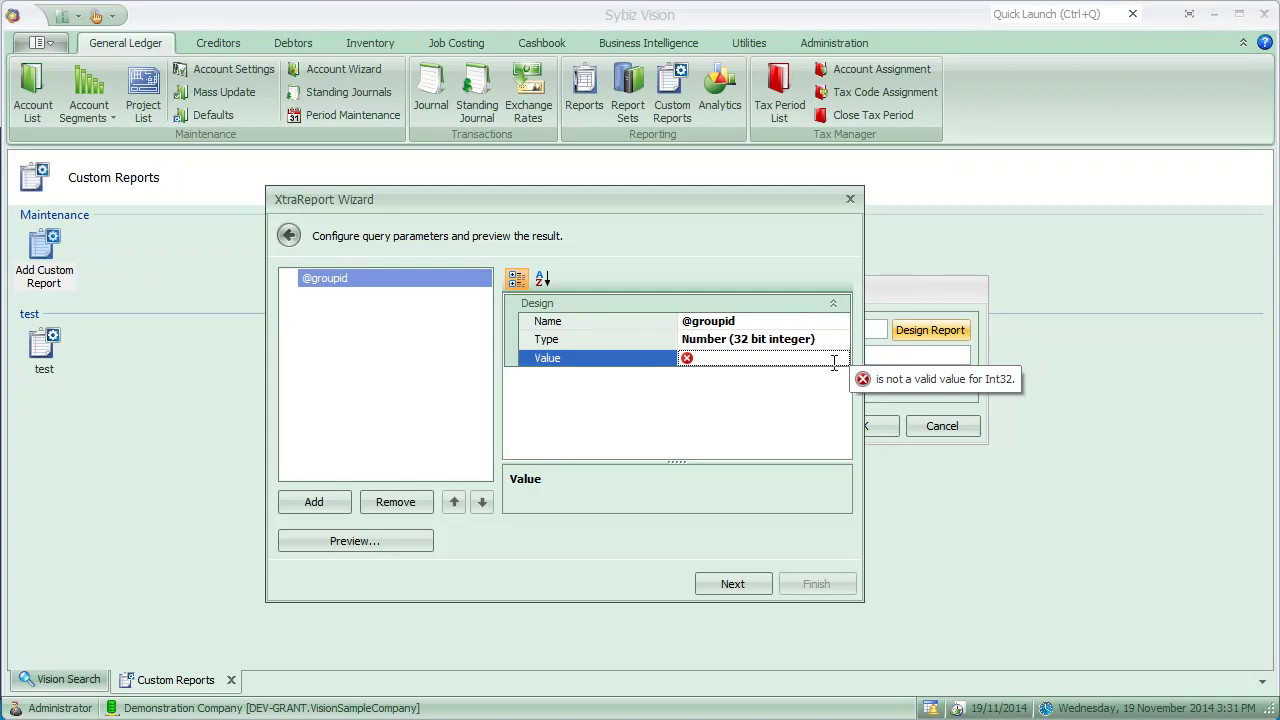
pyautogui.write('0')
pyautogui.click(843, 341)
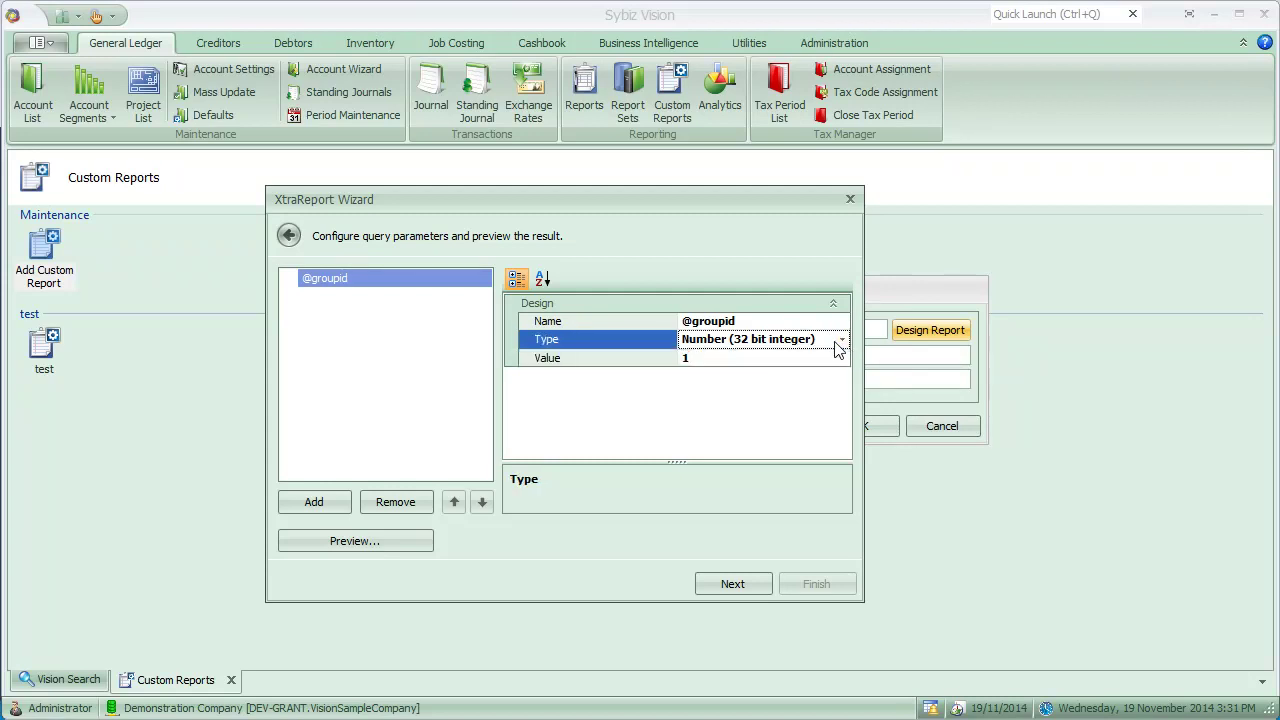
pyautogui.click(842, 340)
pyautogui.moveTo(895, 396); pyautogui.dragTo(895, 430)
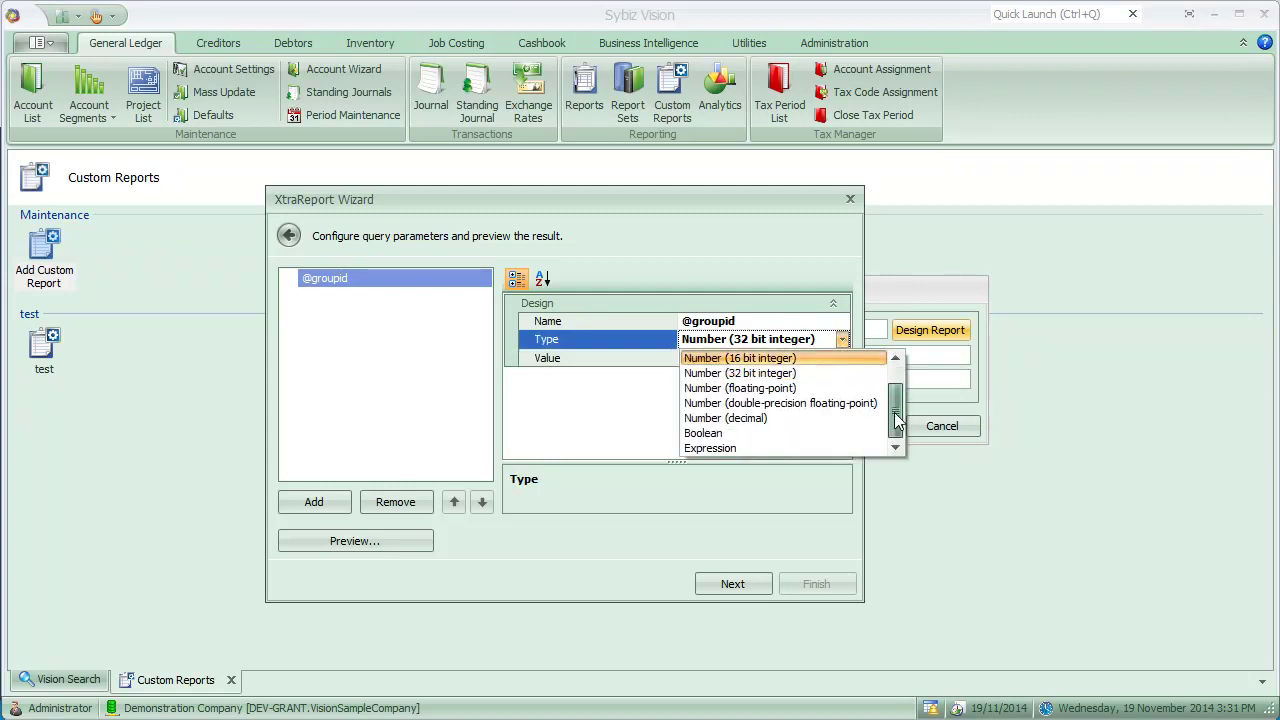
pyautogui.click(742, 449)
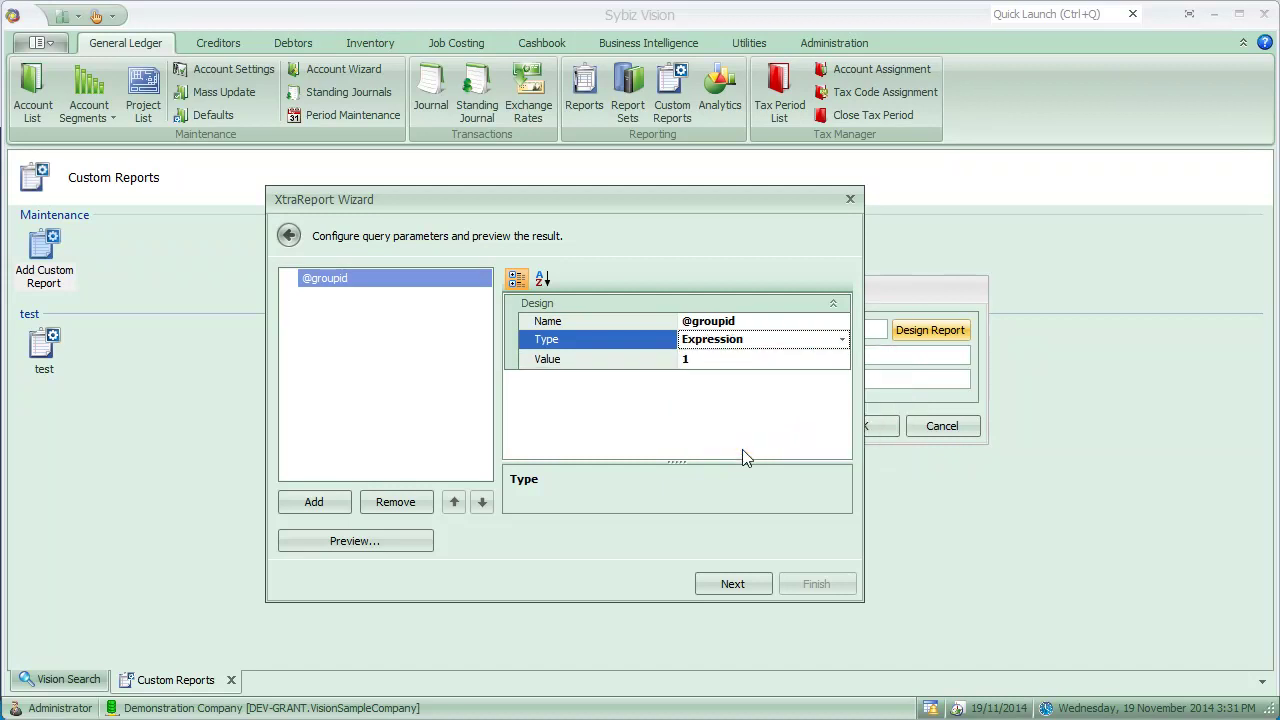
pyautogui.click(704, 363)
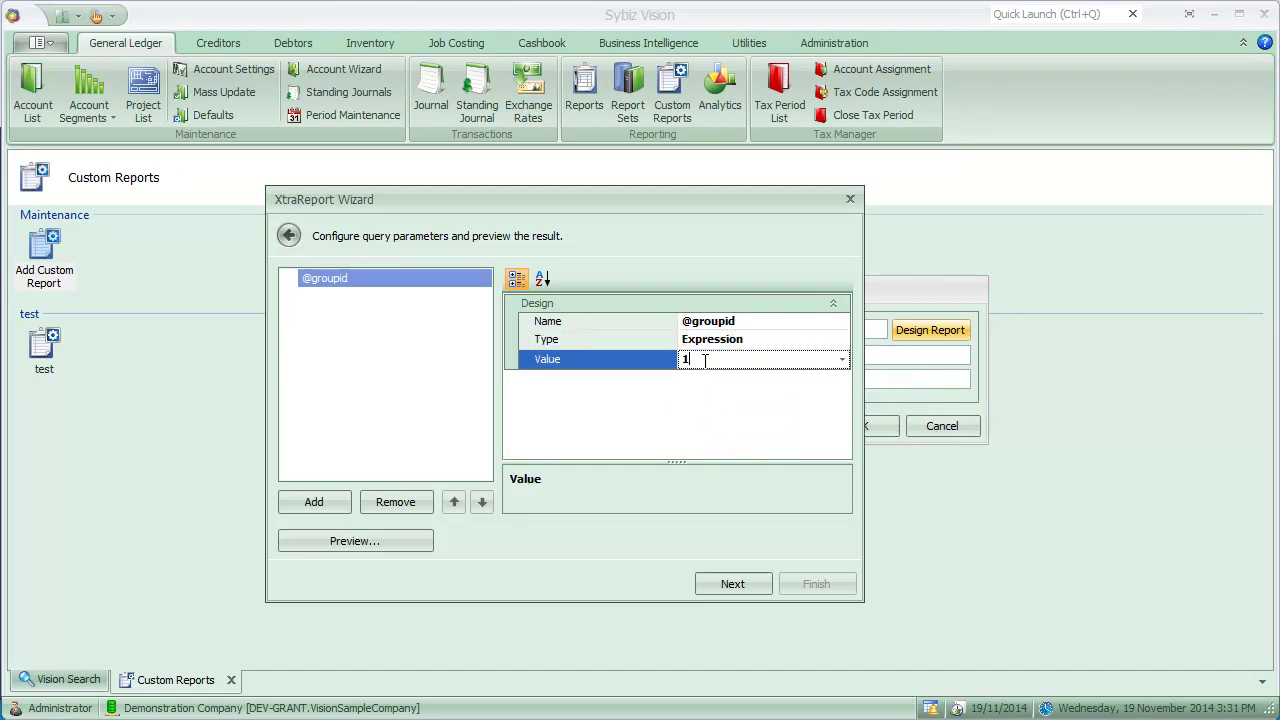
pyautogui.click(843, 361)
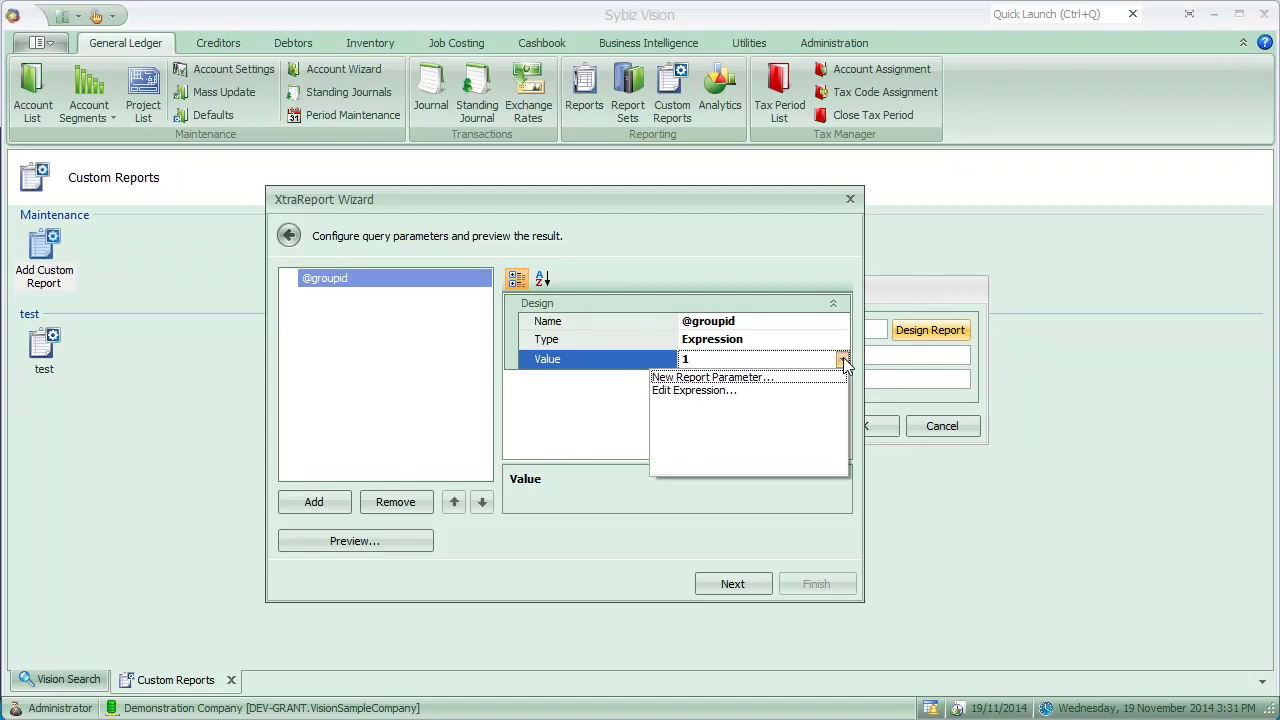
pyautogui.click(756, 378)
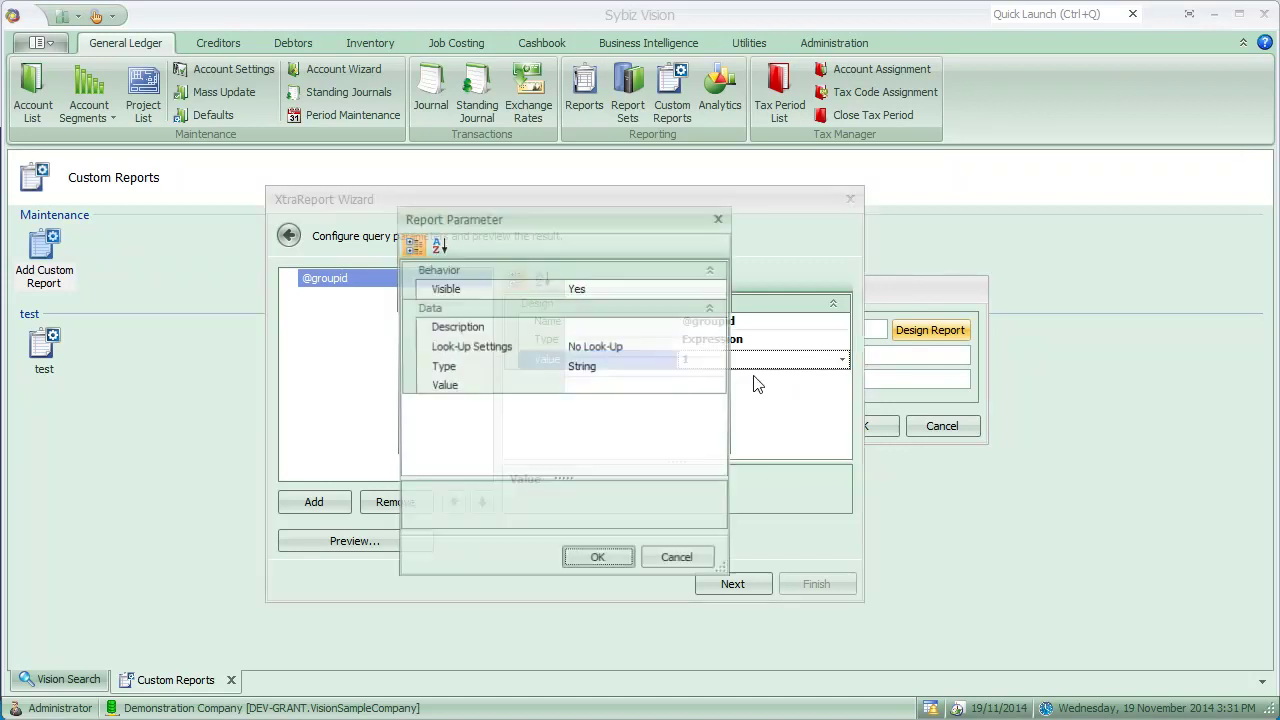
# Step: Define the report parameter with description "group id", type Number (32 bit integer) and value 1
pyautogui.click(606, 330)
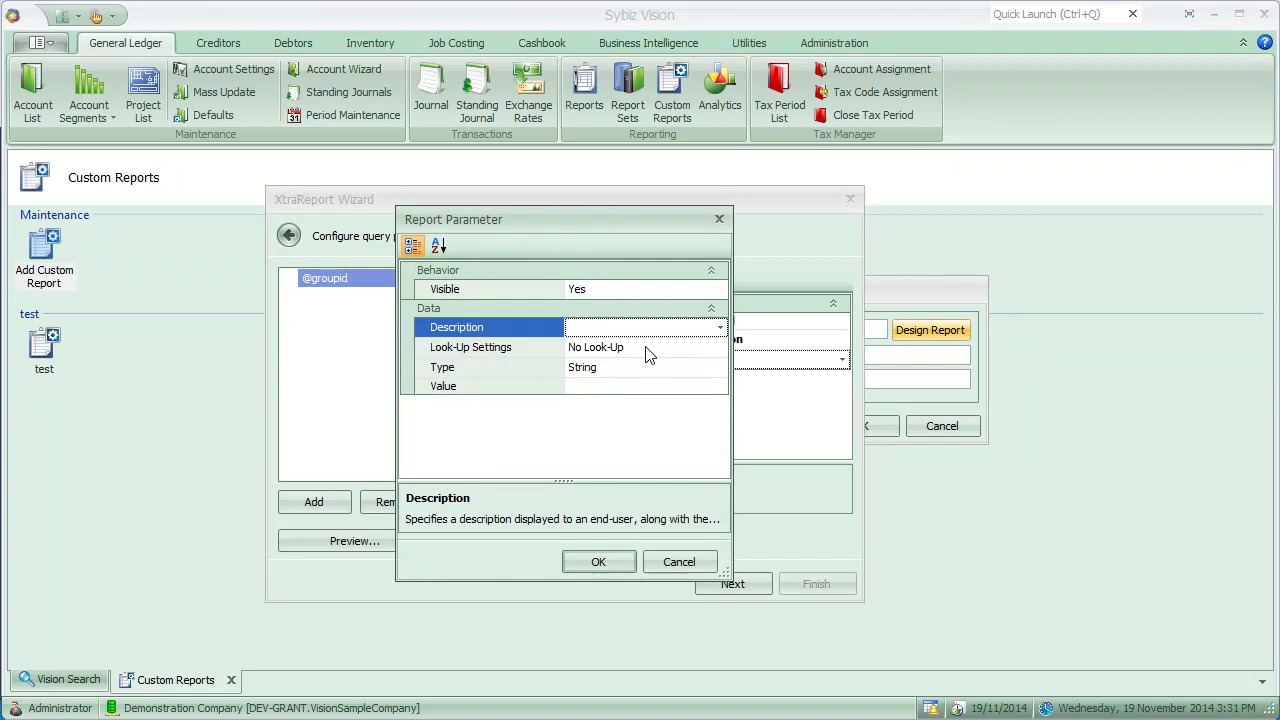
pyautogui.write('group id')
pyautogui.click(710, 367)
pyautogui.click(721, 369)
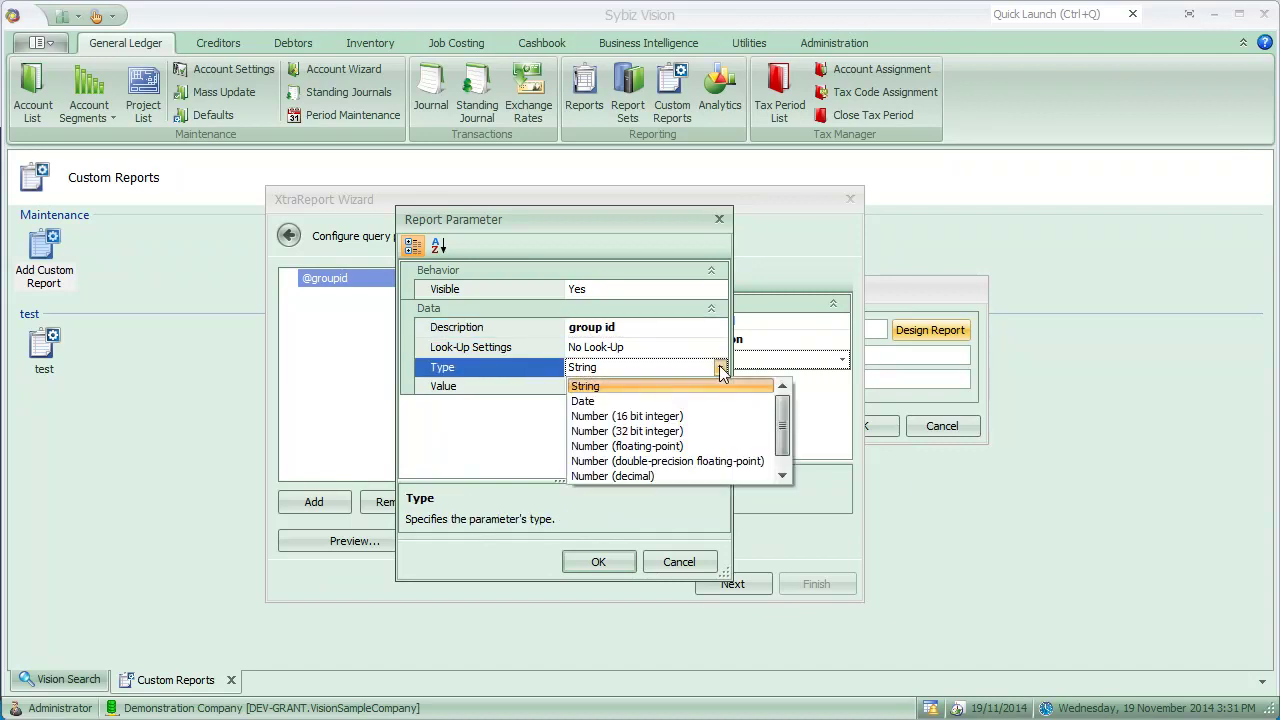
pyautogui.click(615, 436)
pyautogui.click(588, 386)
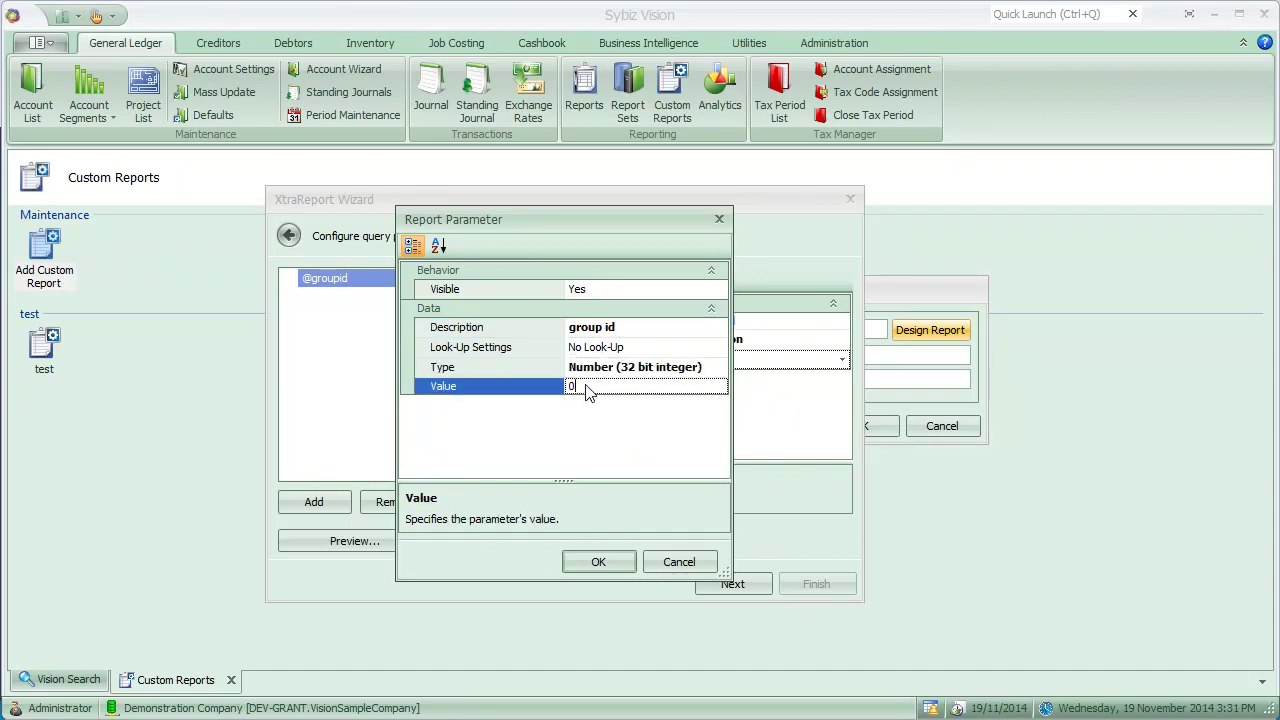
pyautogui.write('1')
pyautogui.click(600, 566)
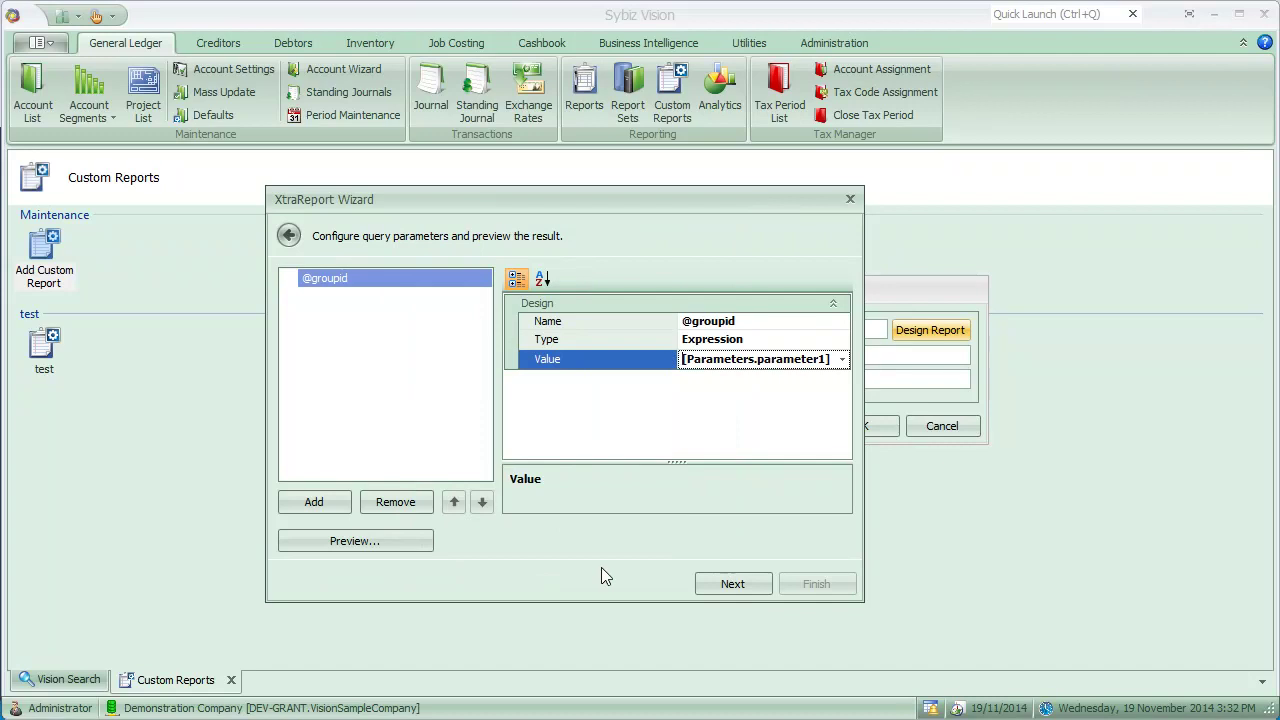
# Step: Continue to the column selection and add the Code field to the report's selected fields
pyautogui.click(730, 582)
pyautogui.click(518, 418)
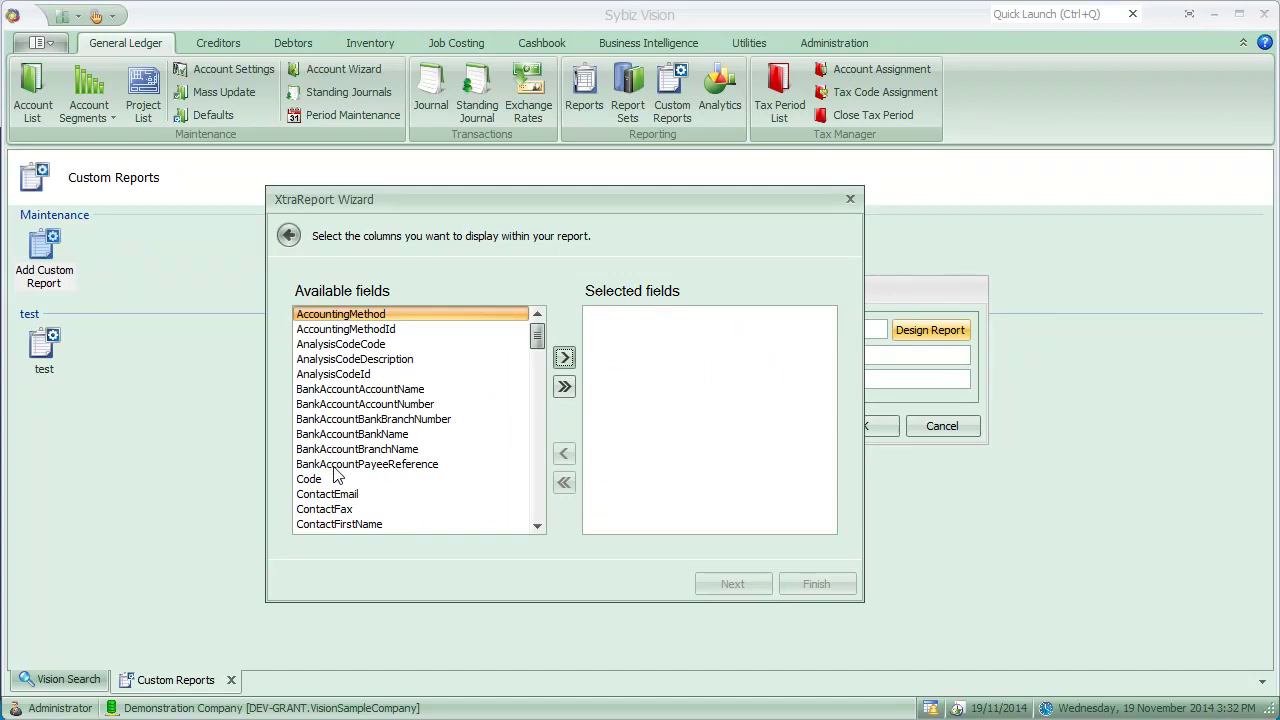
pyautogui.click(336, 481)
pyautogui.click(564, 357)
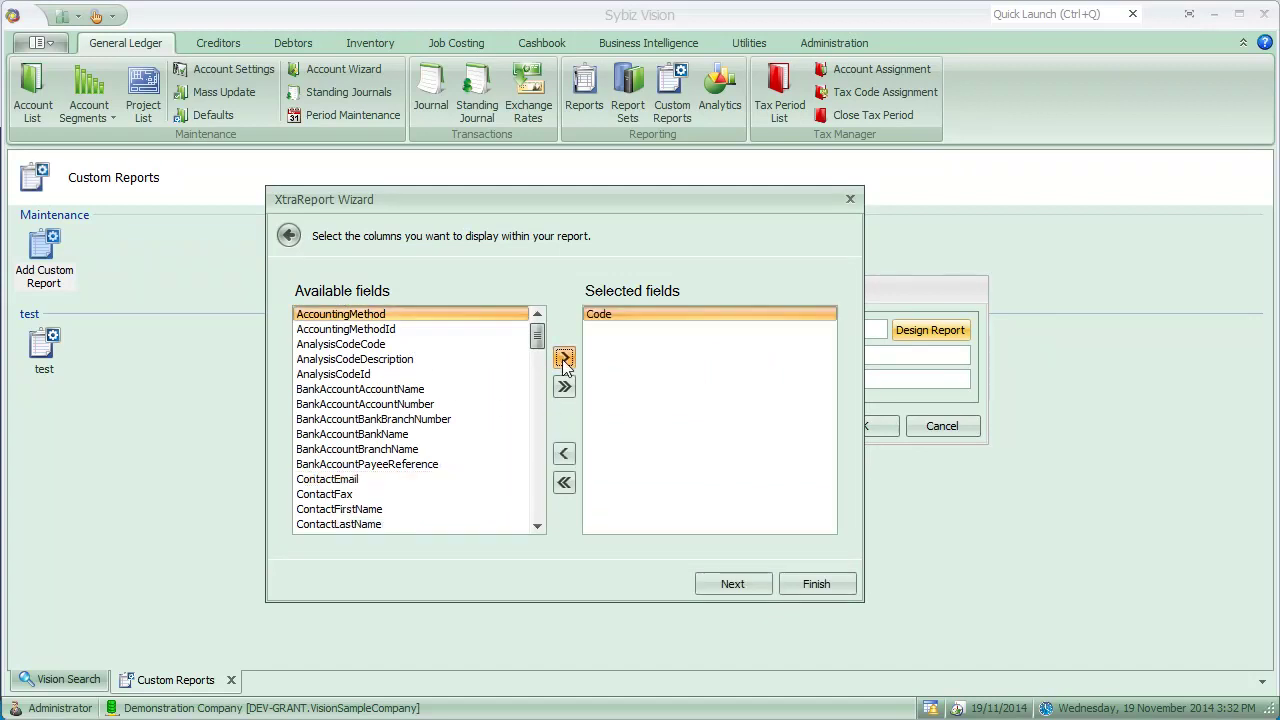
# Step: Add the Email and Name fields to the report's selected fields
pyautogui.click(541, 510)
pyautogui.click(541, 510)
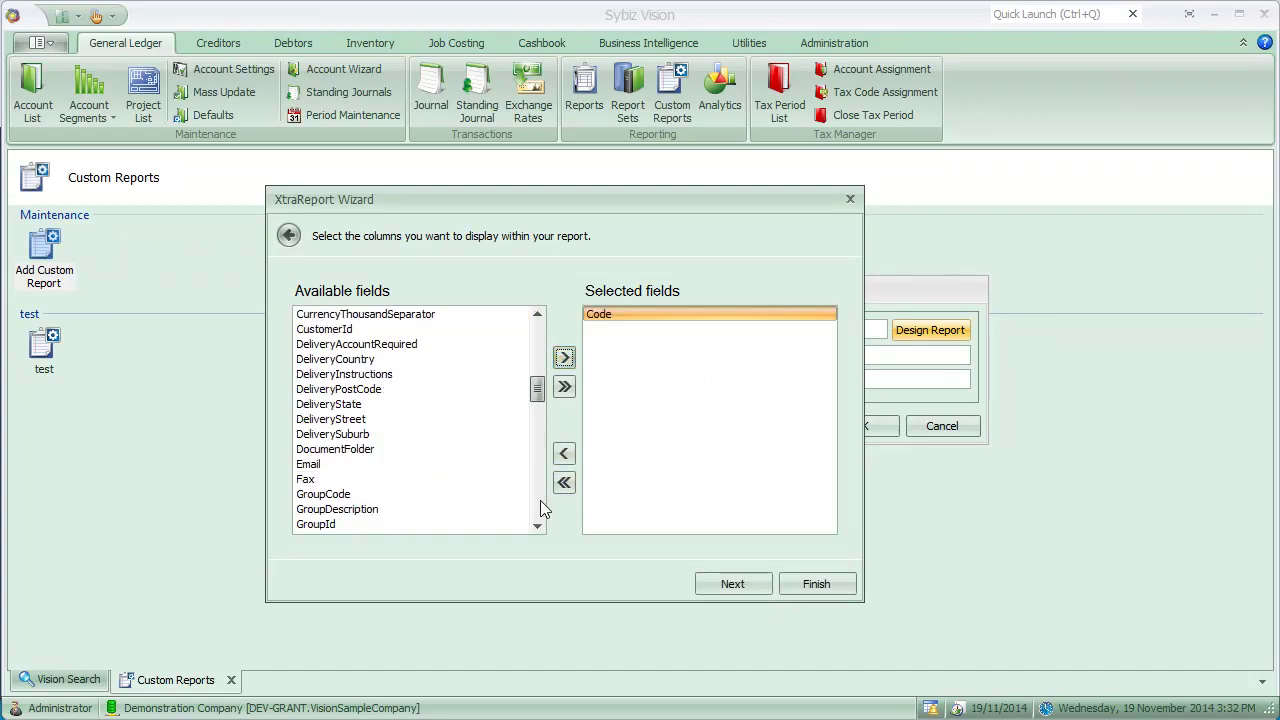
pyautogui.click(314, 466)
pyautogui.click(564, 357)
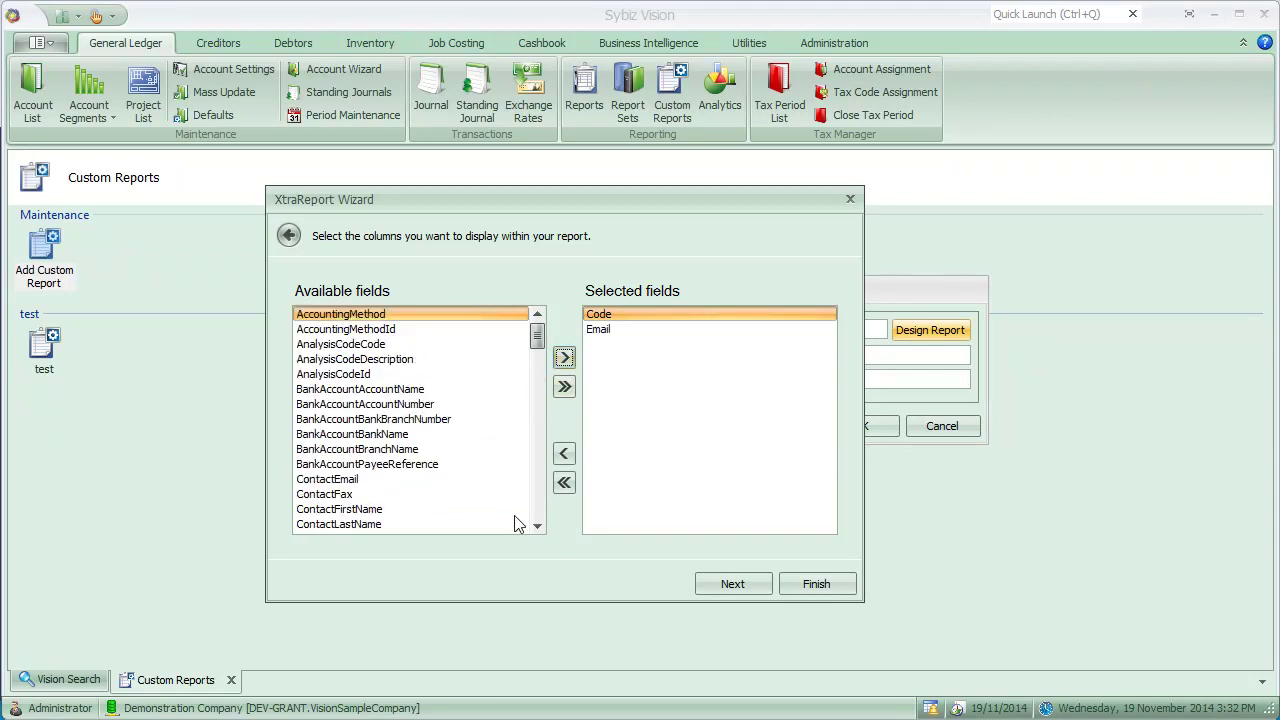
pyautogui.click(541, 505)
pyautogui.click(541, 505)
pyautogui.click(541, 505)
pyautogui.click(541, 505)
pyautogui.click(536, 432)
pyautogui.click(536, 420)
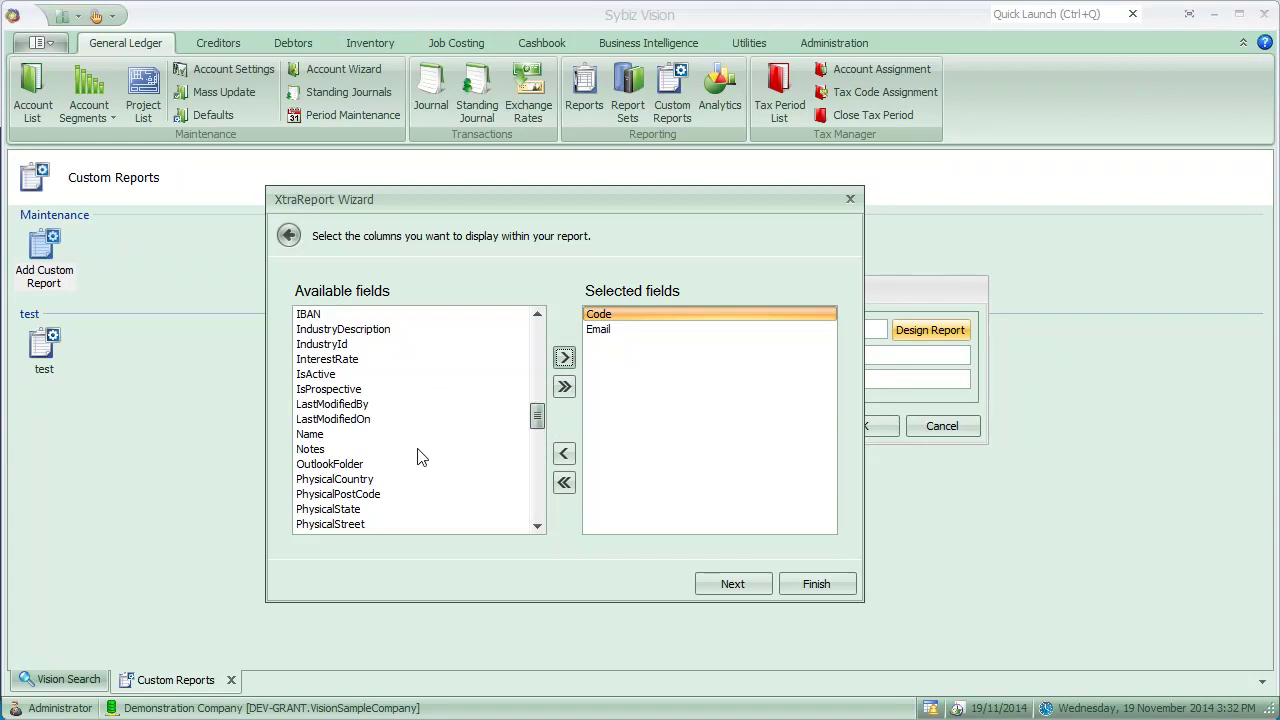
pyautogui.click(326, 435)
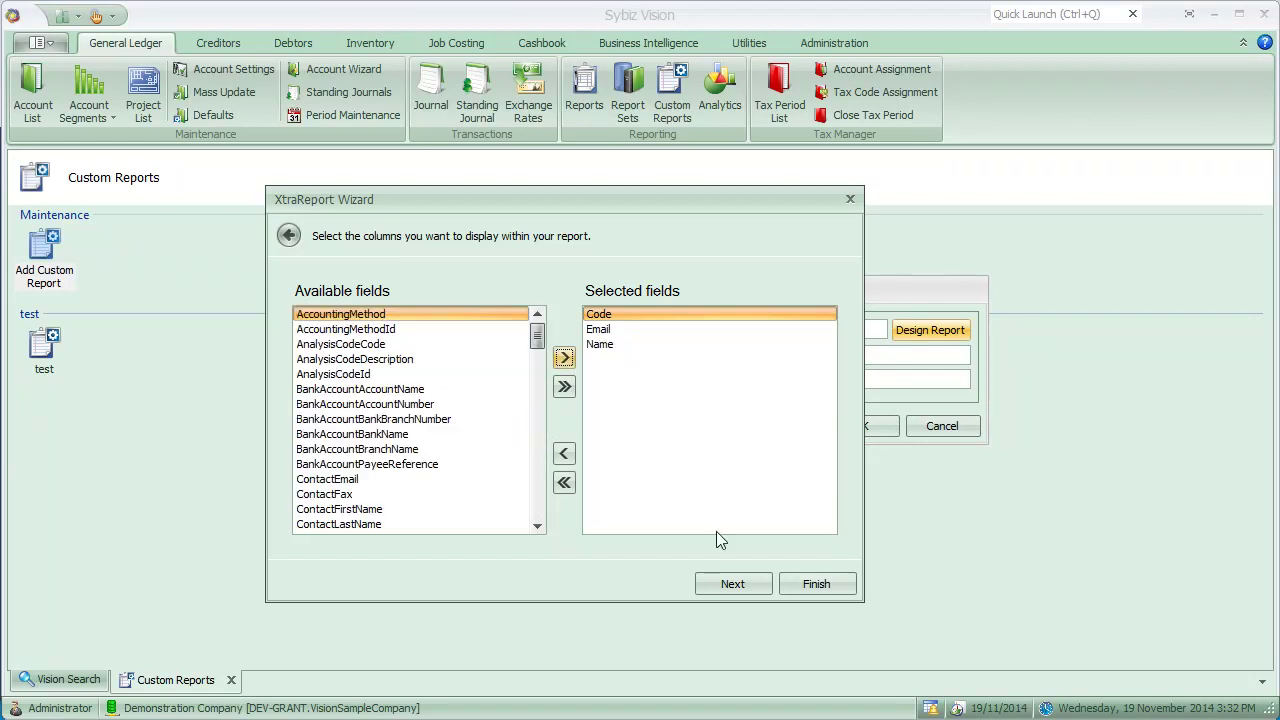
# Step: Finish the report wizard without any grouping and preview the report for group id 1
pyautogui.click(729, 585)
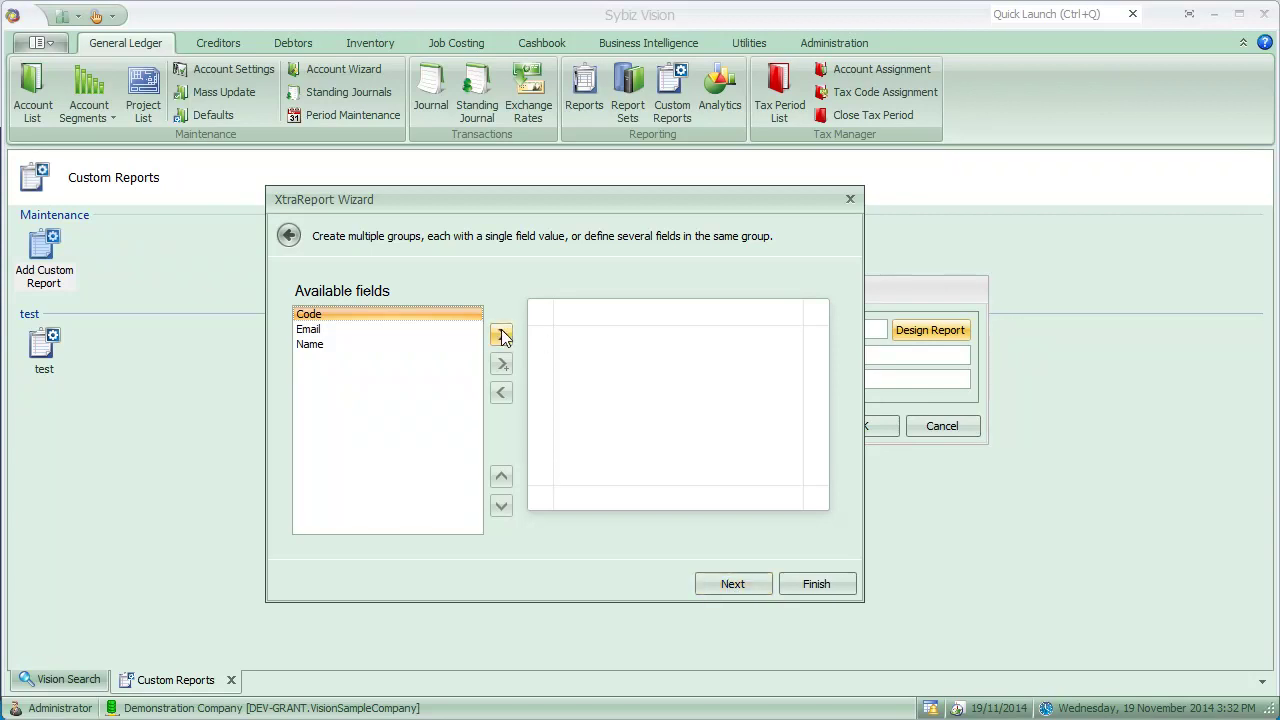
pyautogui.click(806, 581)
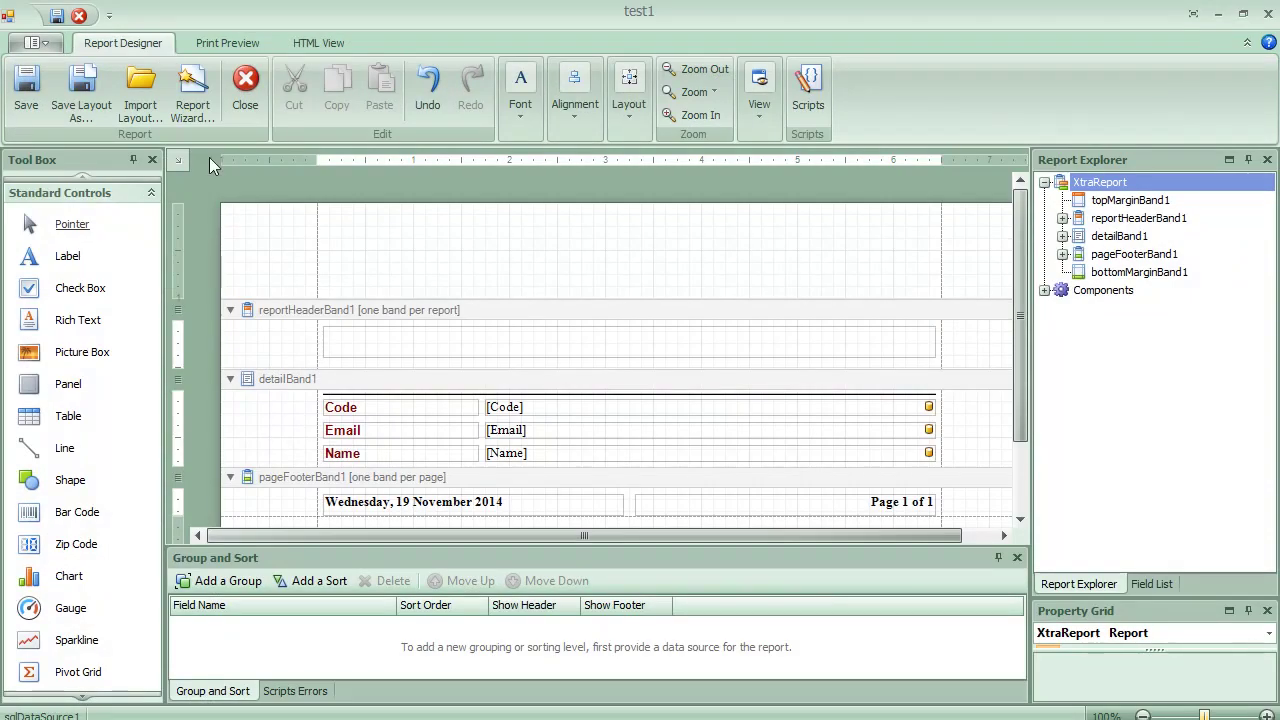
pyautogui.click(213, 42)
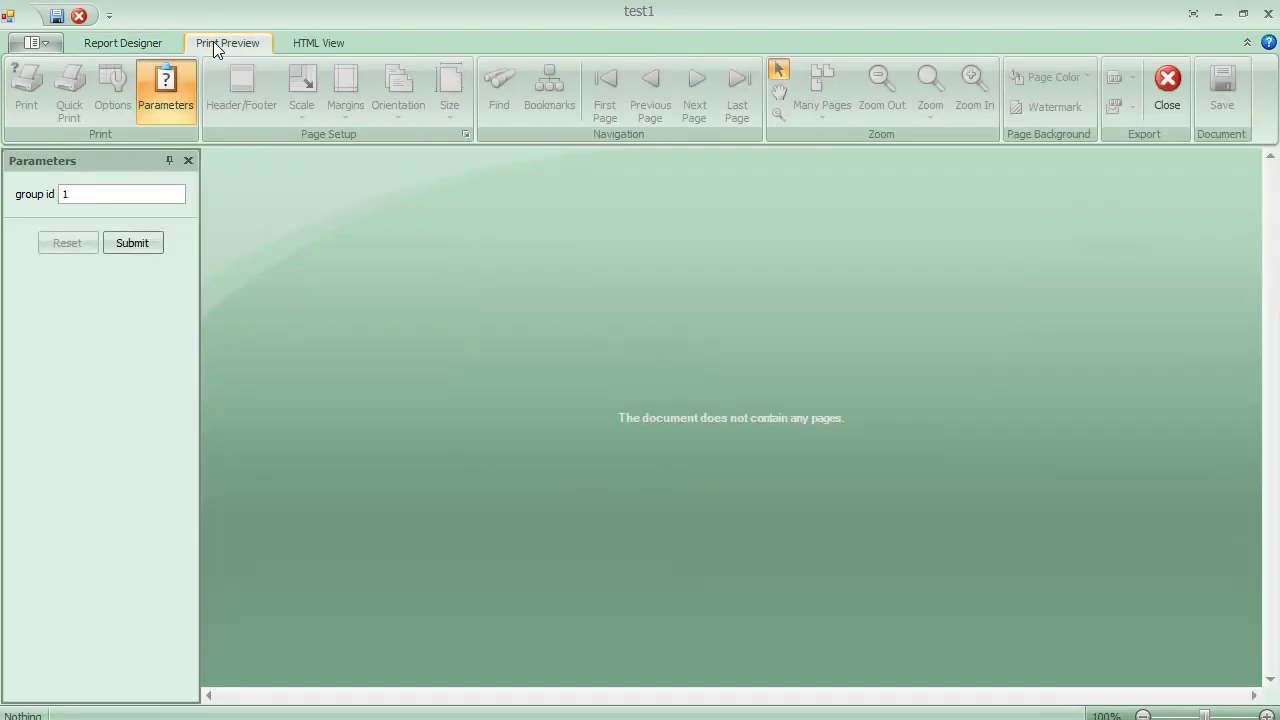
pyautogui.click(133, 243)
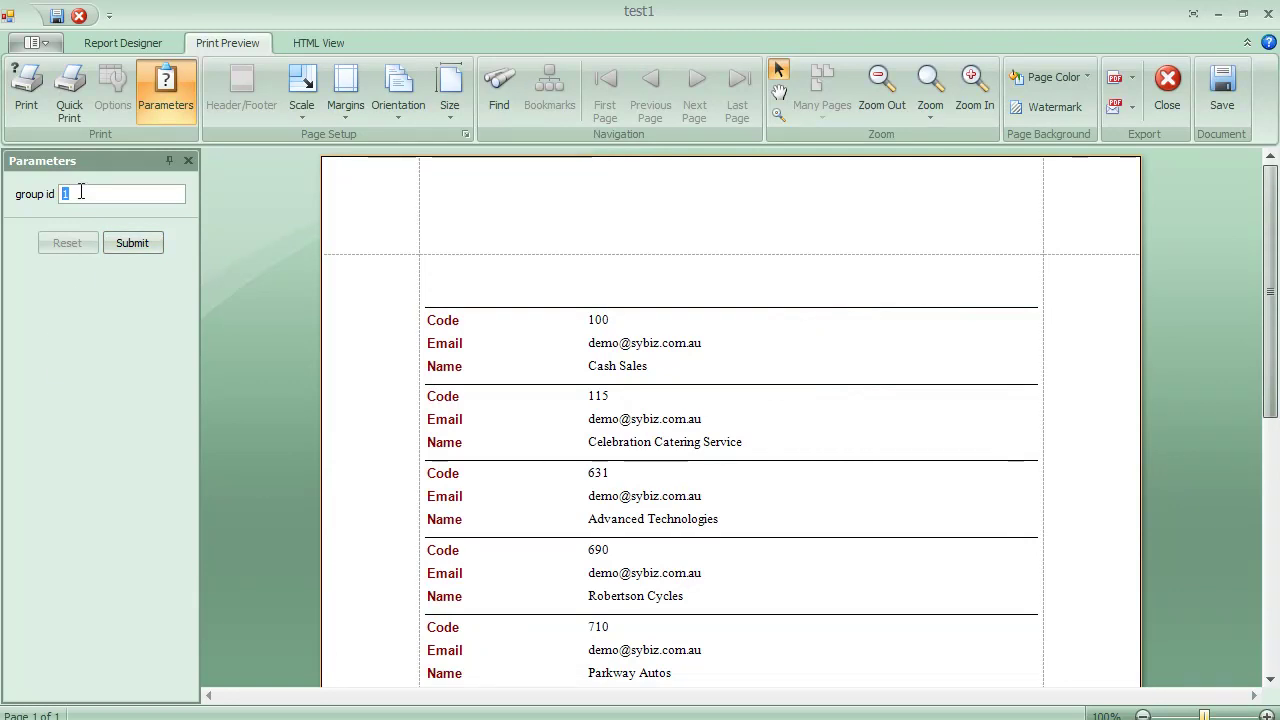
# Step: Rerun the report preview with group id 2 and look through the page down to its footer
pyautogui.write('2')
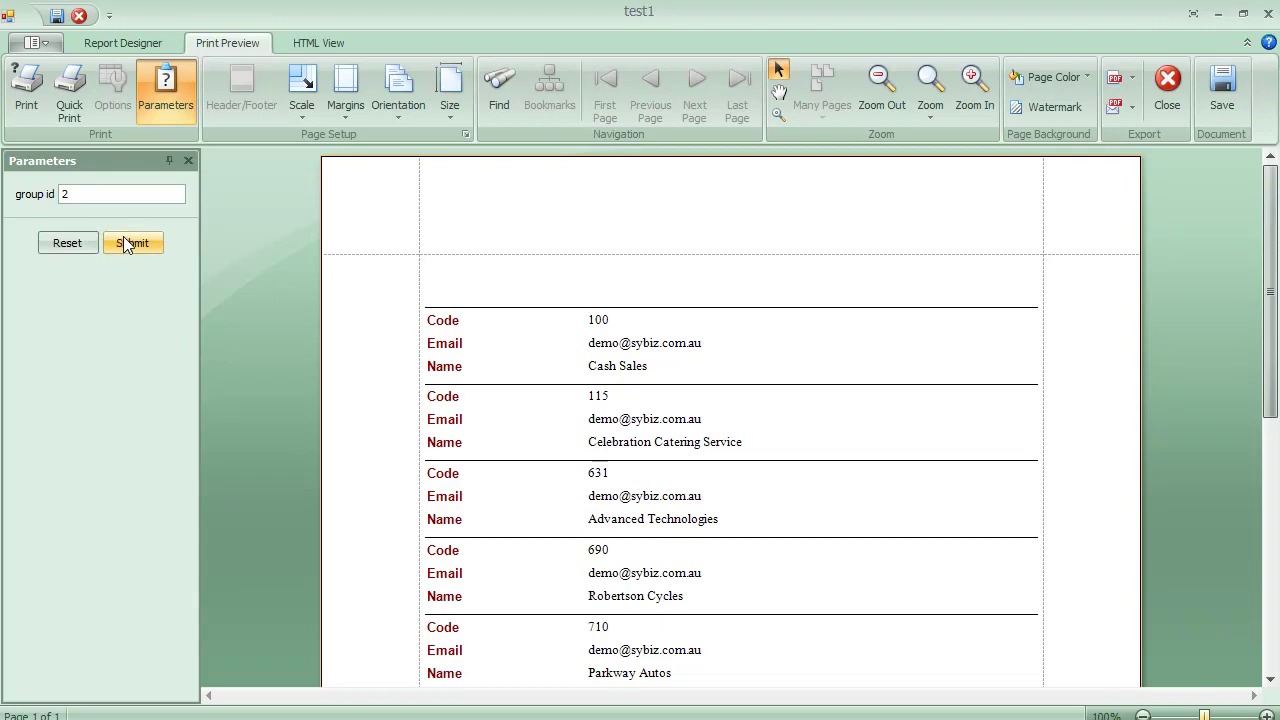
pyautogui.click(128, 243)
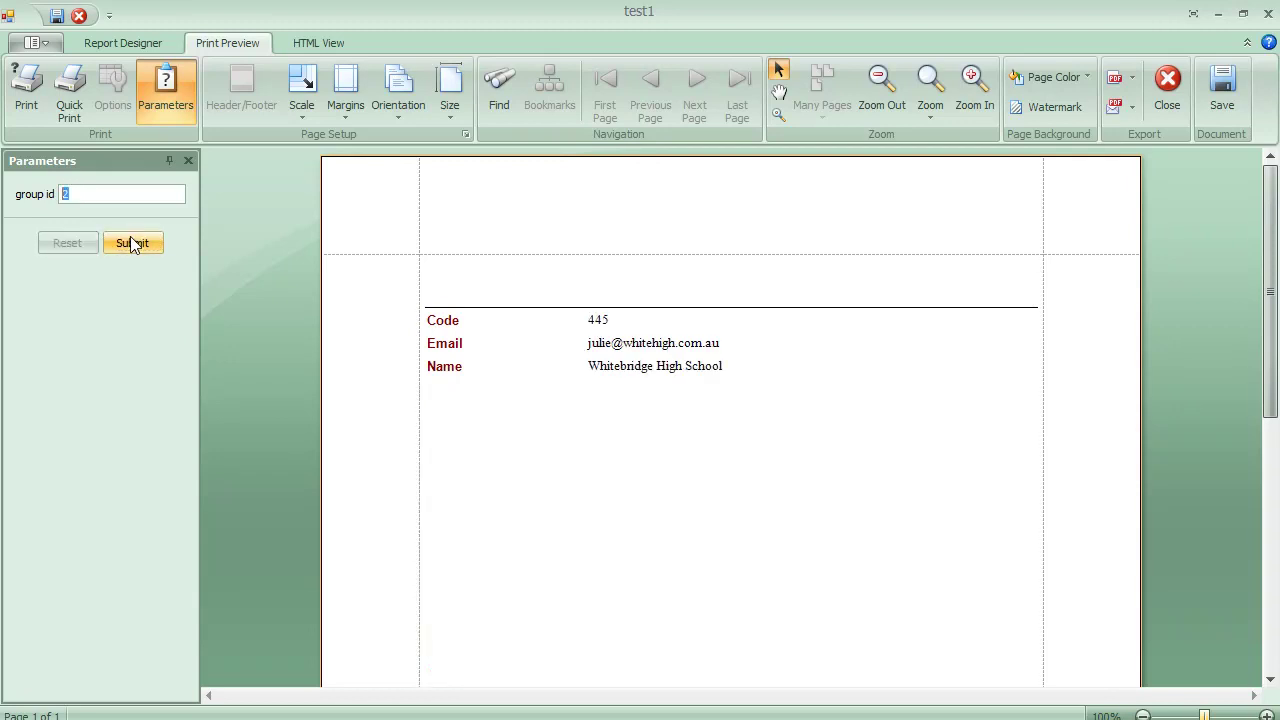
pyautogui.scroll(-3, 596, 439)
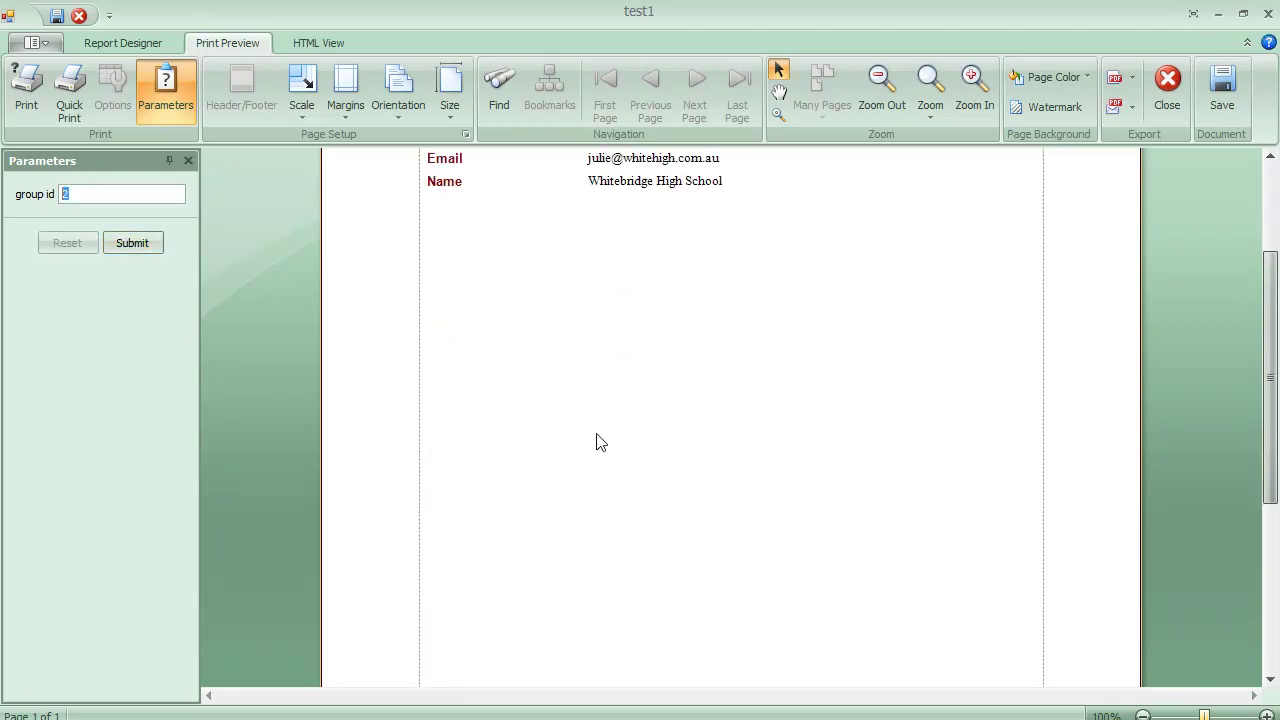
pyautogui.scroll(-3, 596, 442)
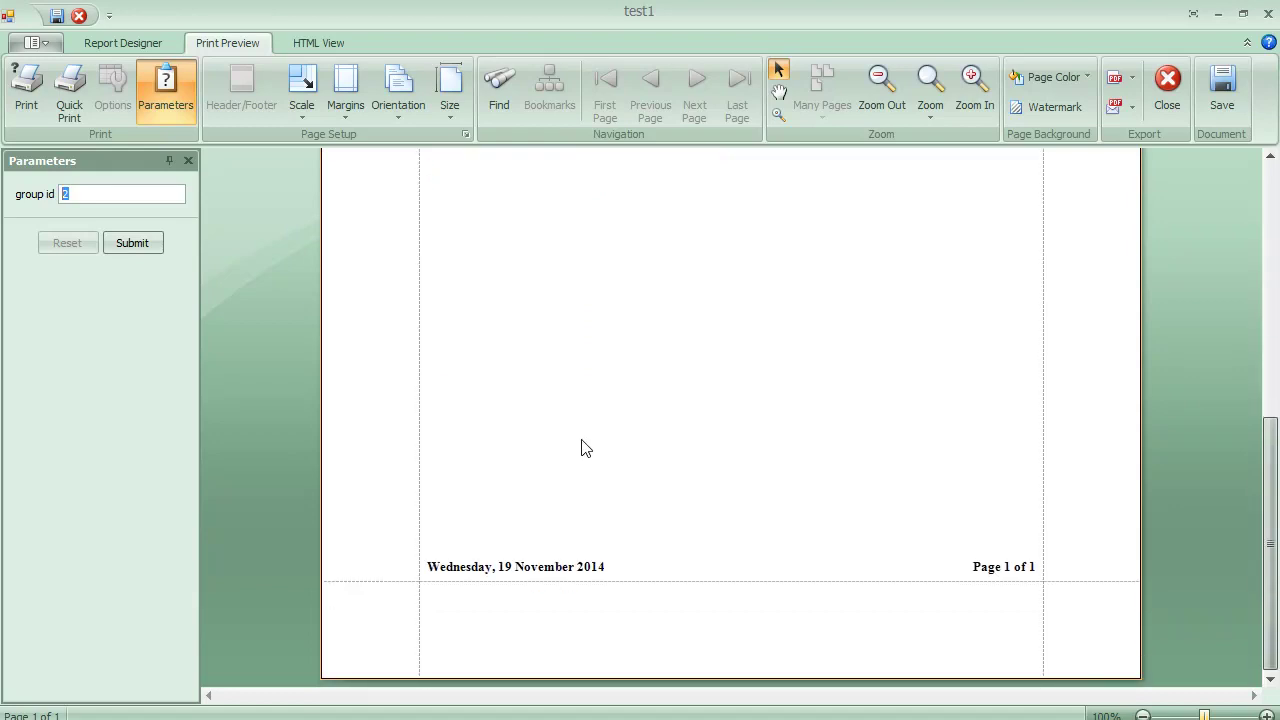
# Step: Set the group id back to 1 and rerun the report preview
pyautogui.scroll(5, 583, 446)
pyautogui.write('1')
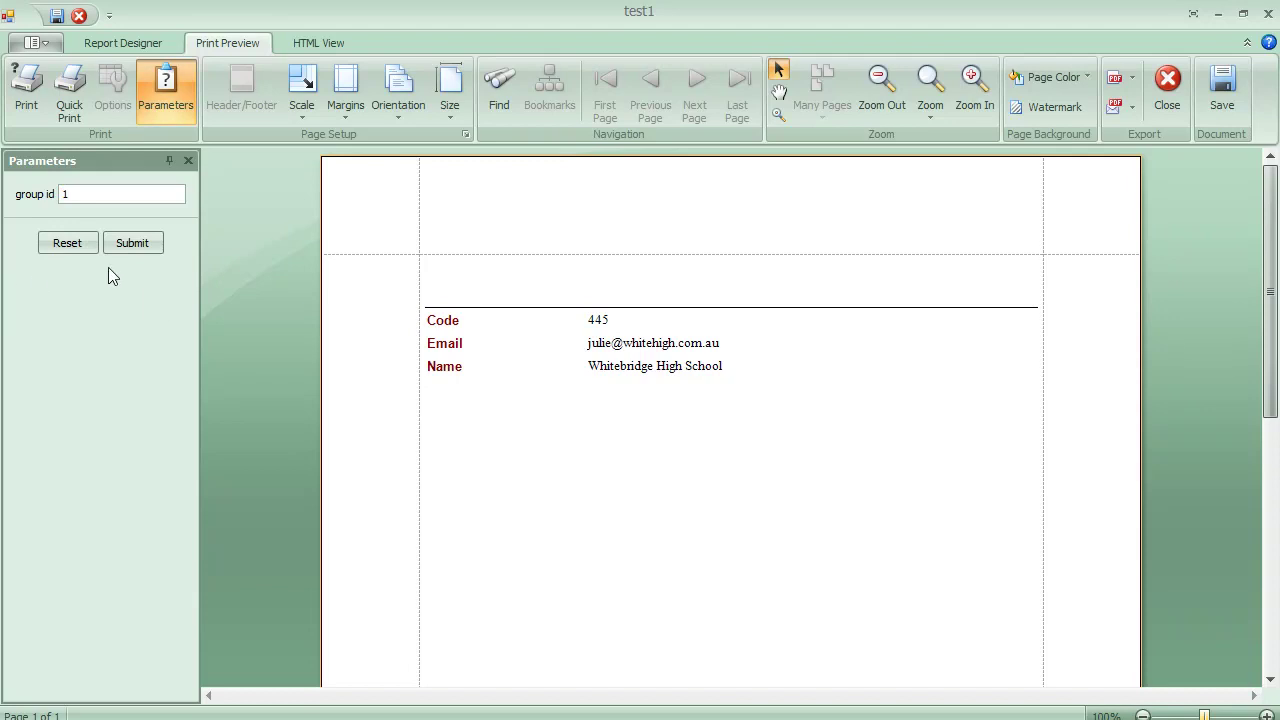
pyautogui.click(133, 243)
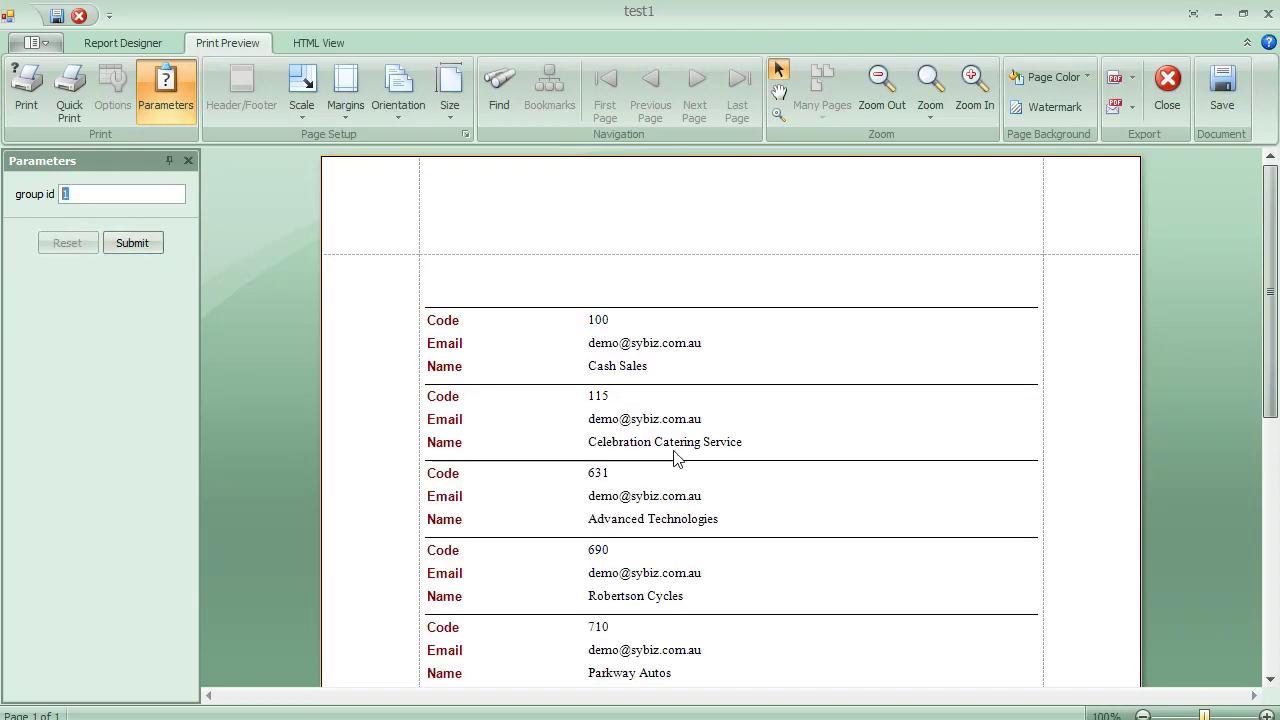